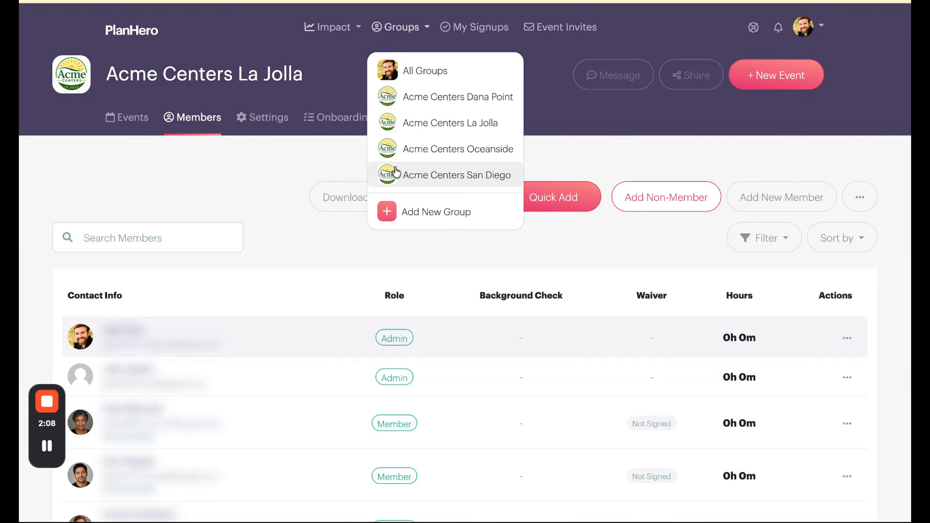
# Open the quick member entry form for Acme Centers La Jolla and examine its one-by-one fields and invitation option
pyautogui.click(282, 158)
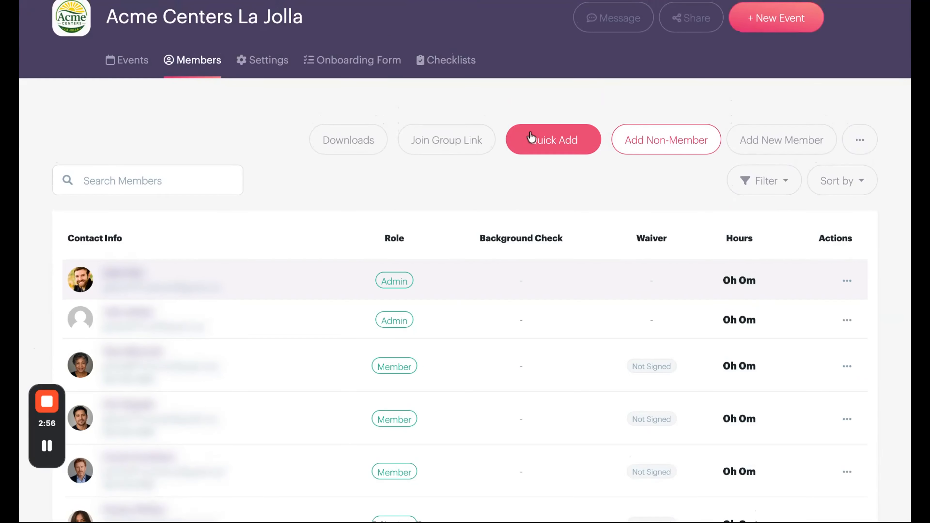
pyautogui.click(533, 139)
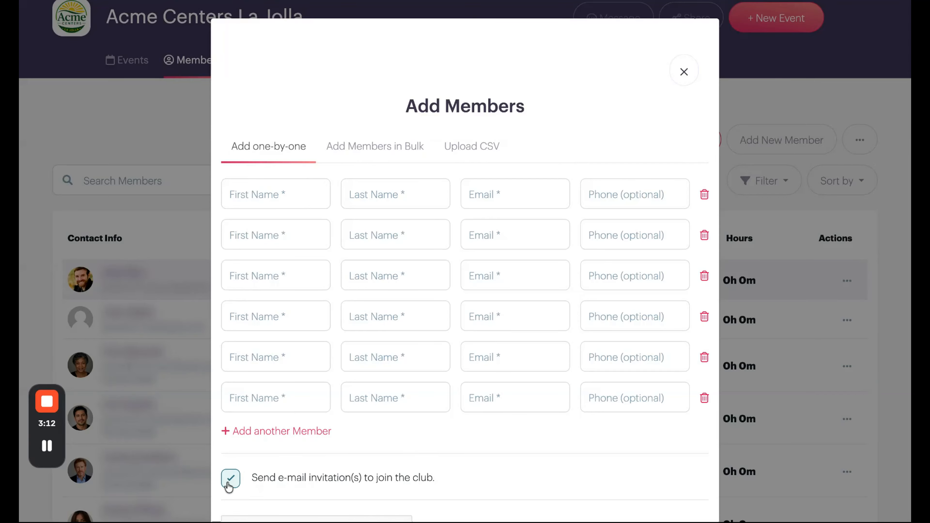
pyautogui.scroll(-3, 466, 328)
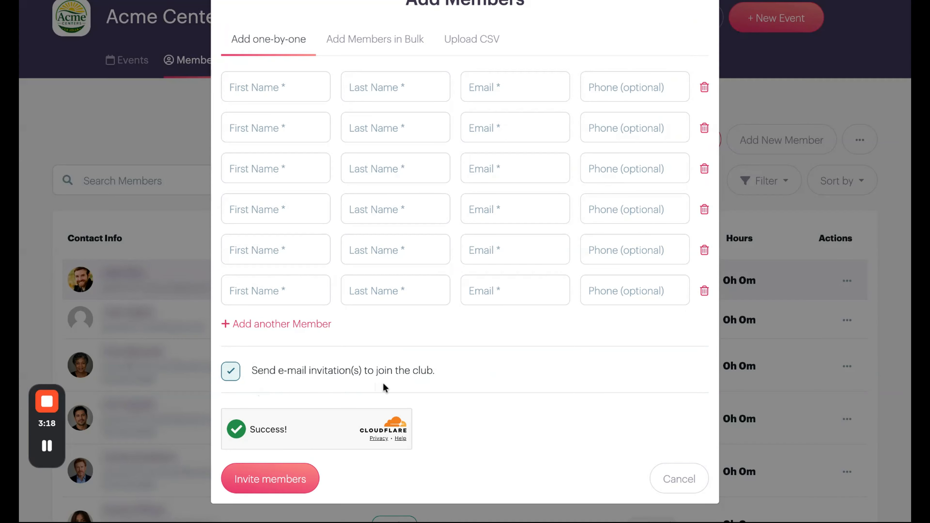
pyautogui.scroll(3, 382, 388)
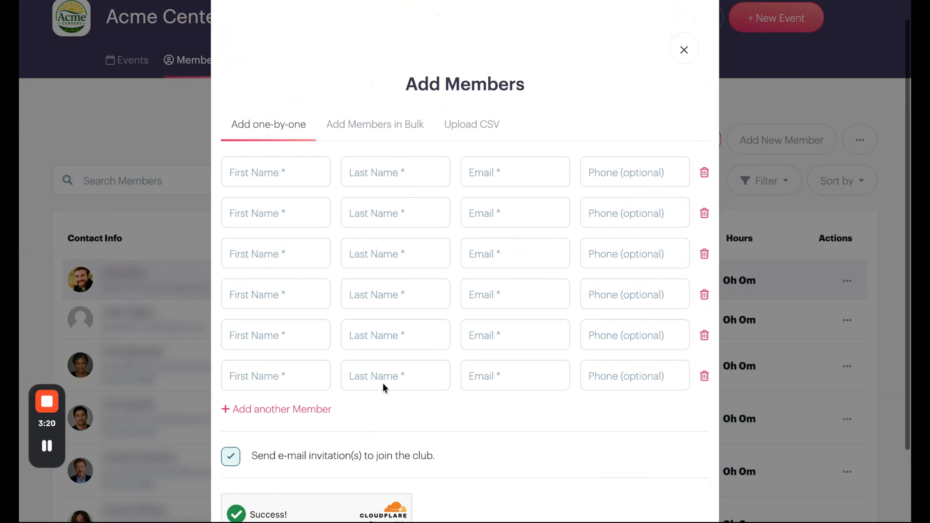
pyautogui.scroll(-3, 383, 388)
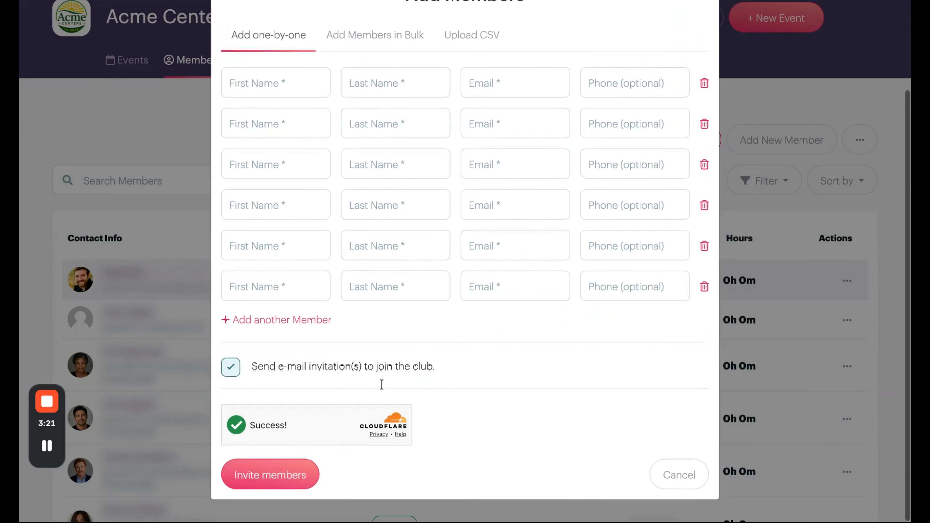
# Turn off sending e-mail invitations to join the club in the one-by-one member form
pyautogui.click(231, 372)
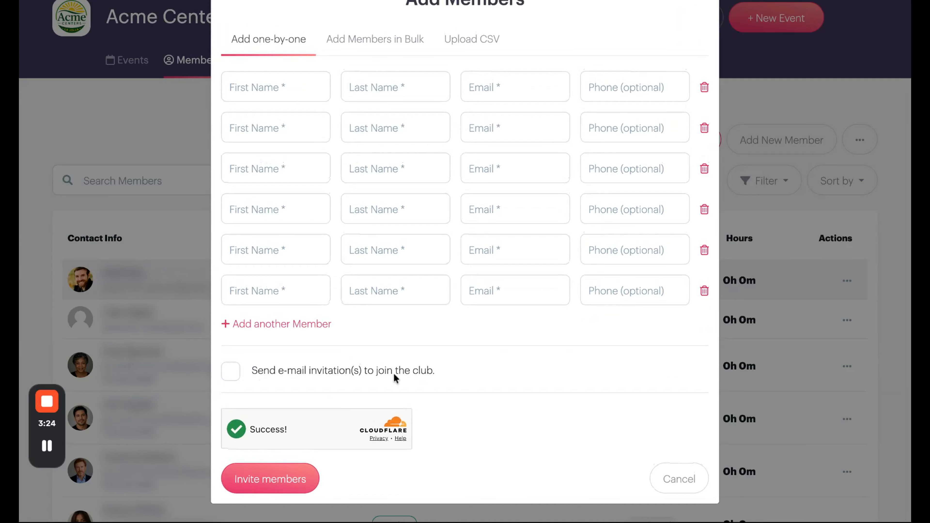
pyautogui.scroll(1, 396, 375)
pyautogui.scroll(-1, 366, 321)
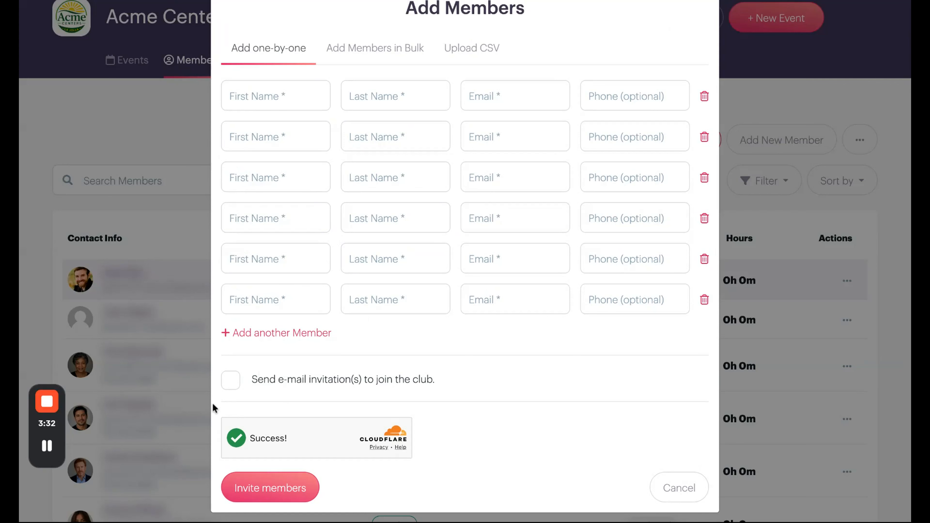
pyautogui.scroll(3, 282, 391)
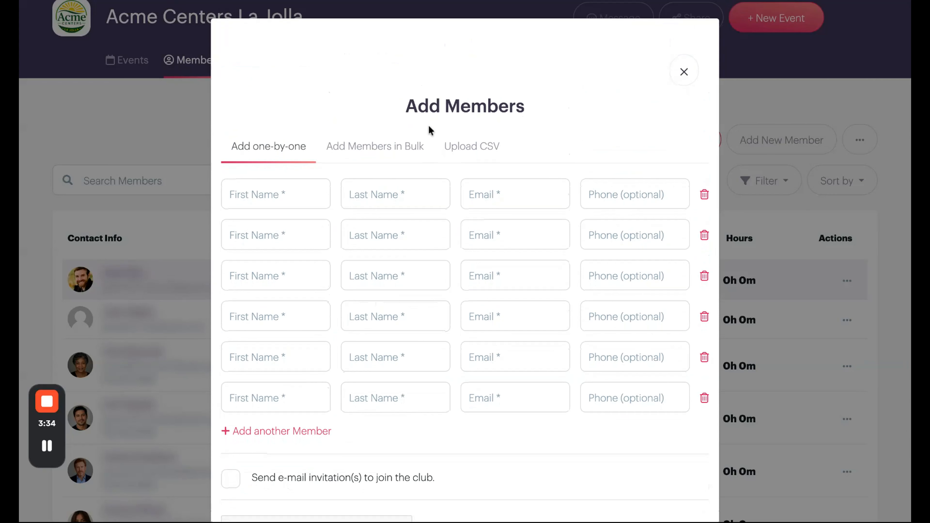
# Examine the bulk entry and CSV upload methods for adding members, toggling the CSV form's e-mail invitation option off and back on
pyautogui.click(354, 147)
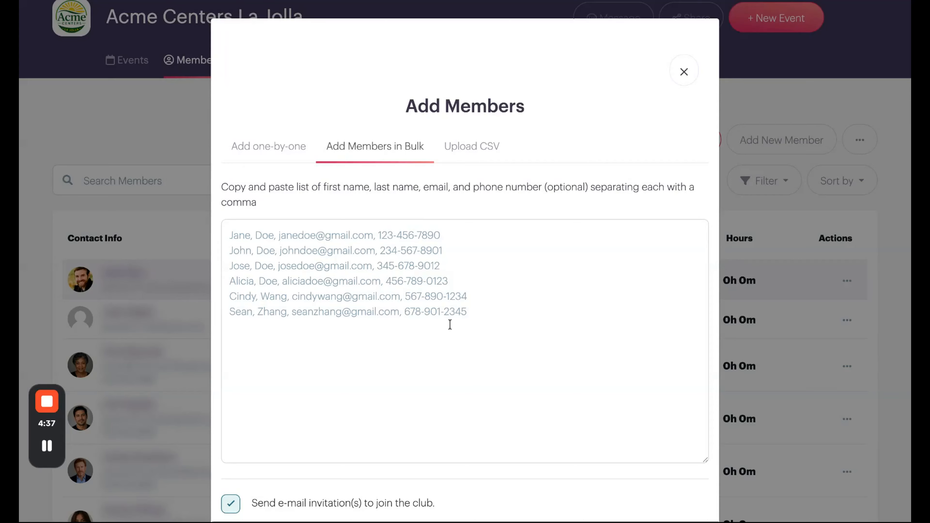
pyautogui.click(476, 153)
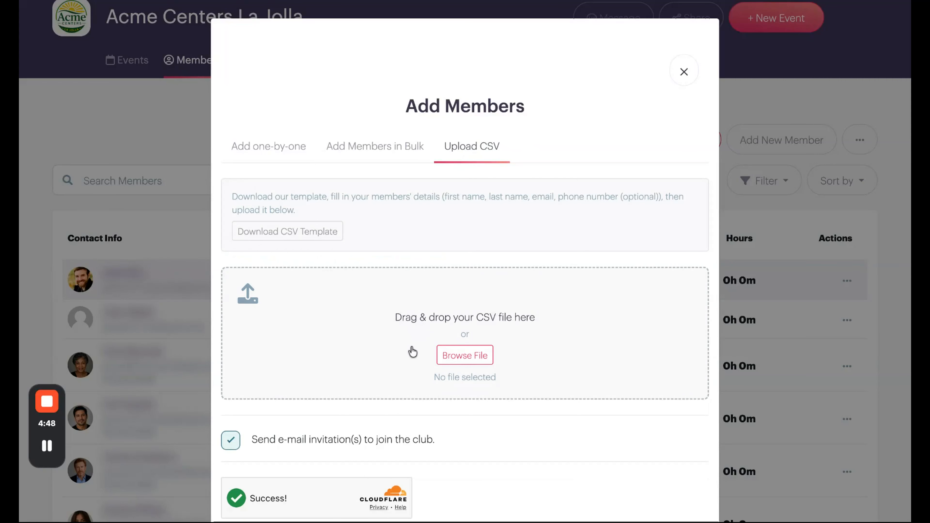
pyautogui.scroll(-2, 392, 307)
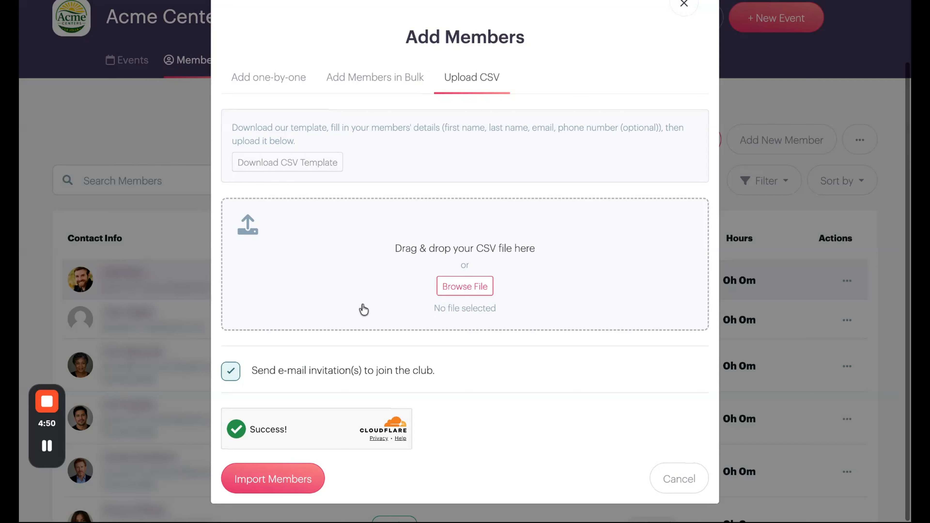
pyautogui.click(231, 378)
pyautogui.click(231, 377)
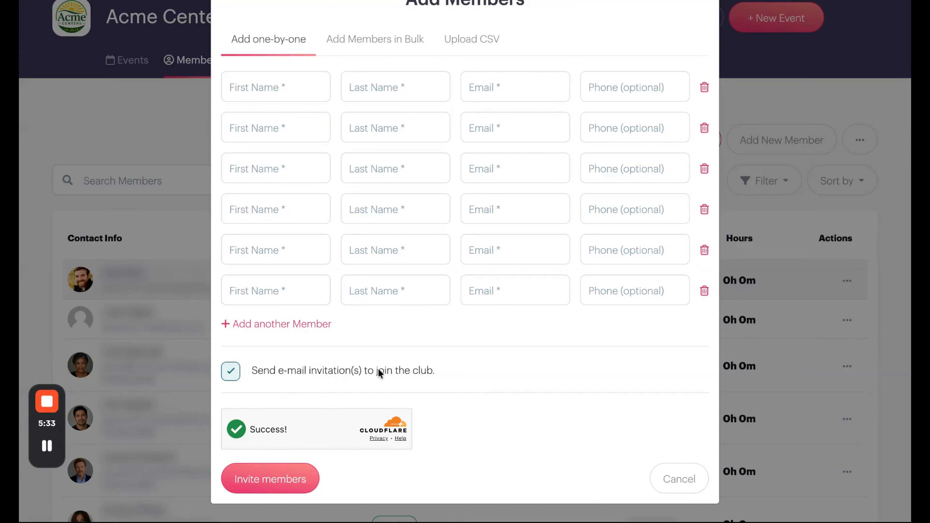
# Review the comma-separated format for adding members in bulk, and close the Add Members form without inviting anyone
pyautogui.scroll(3, 411, 203)
pyautogui.click(380, 148)
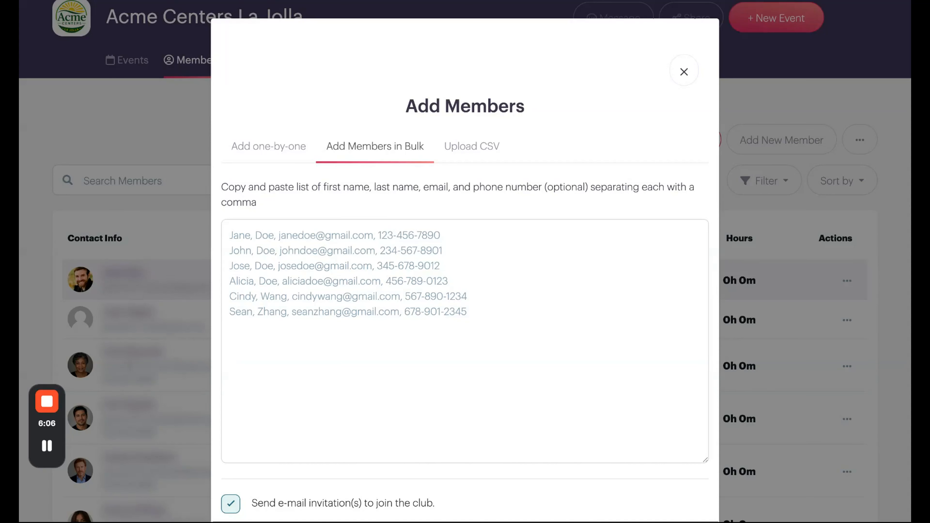
pyautogui.click(684, 73)
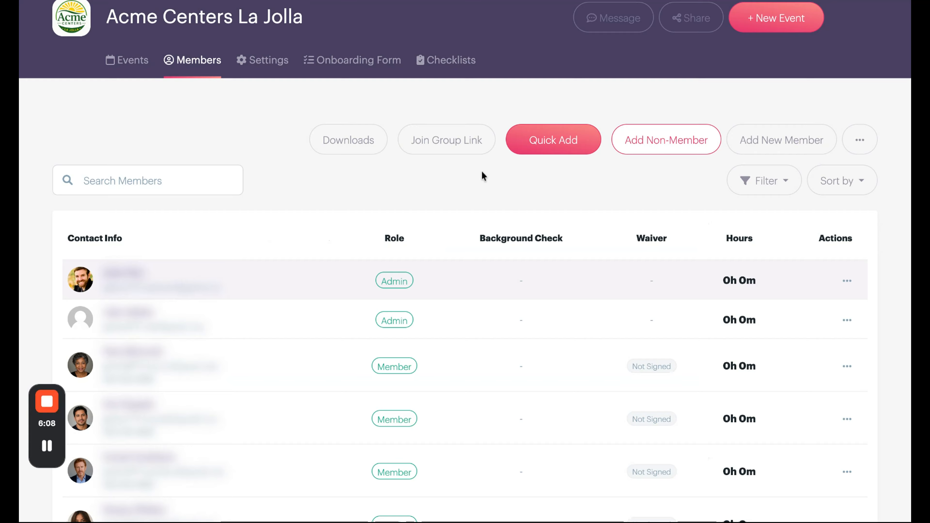
# Open the organization-wide Impact settings and read the explanation of the option to approve prospective members
pyautogui.scroll(2, 482, 170)
pyautogui.click(331, 54)
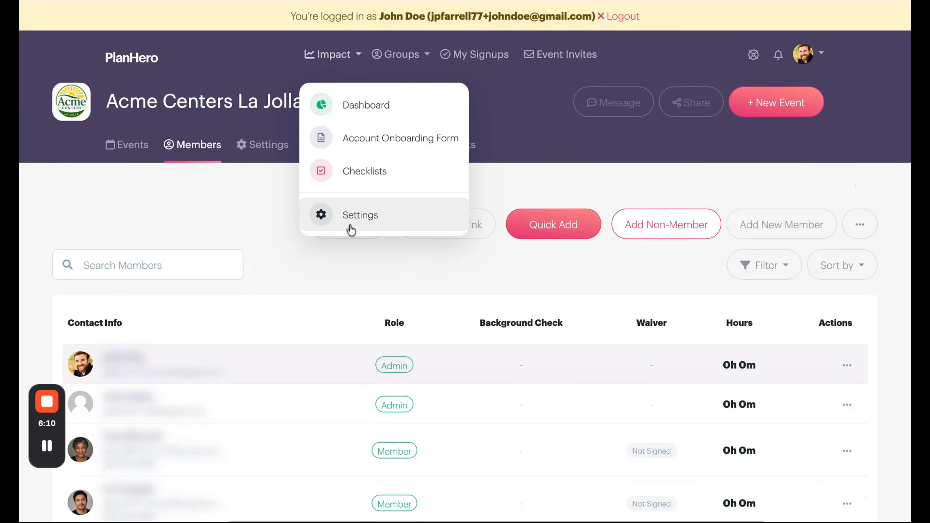
pyautogui.click(350, 226)
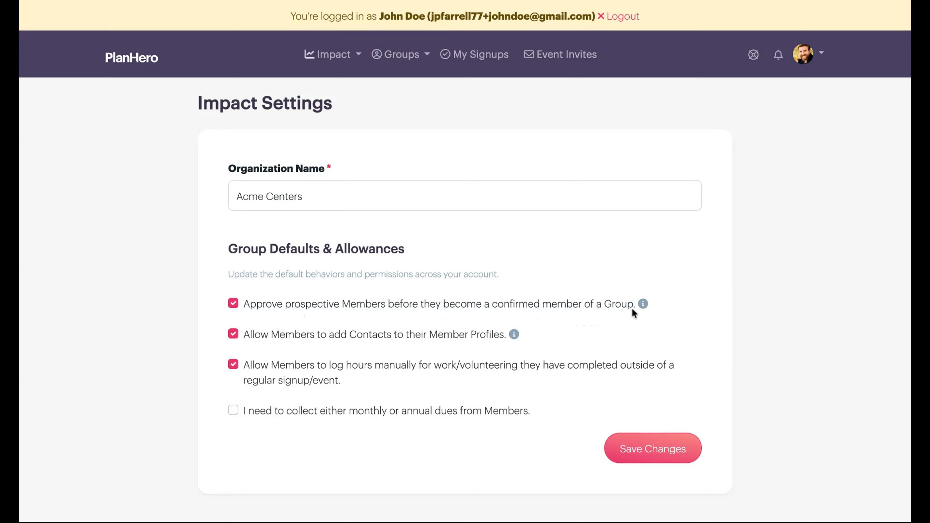
pyautogui.moveTo(641, 304)
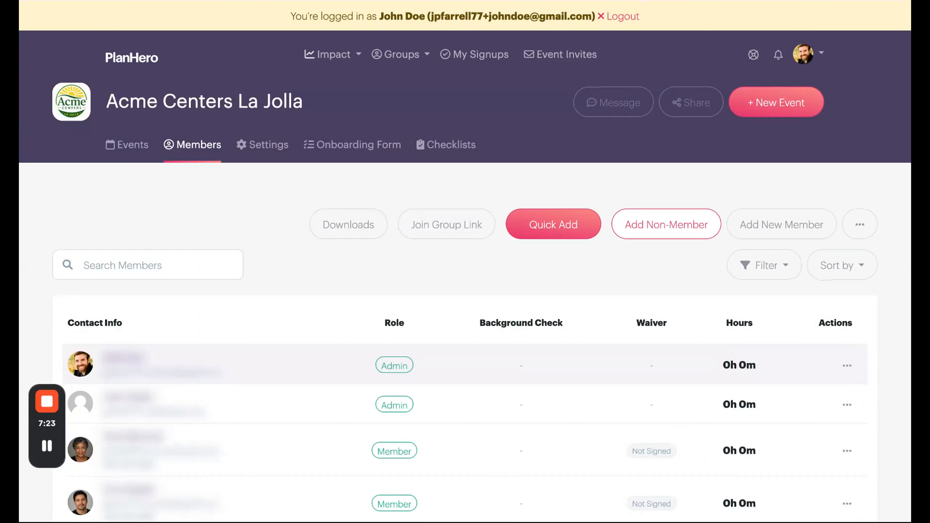
# Review the roles in the Acme Centers La Jolla member list and show the actions available for the pending member
pyautogui.scroll(-1, 465, 256)
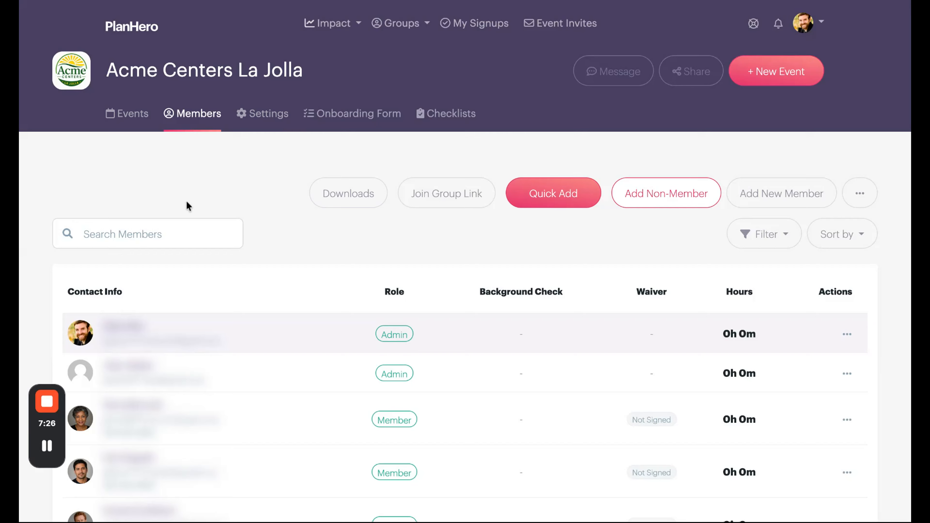
pyautogui.scroll(-1, 362, 284)
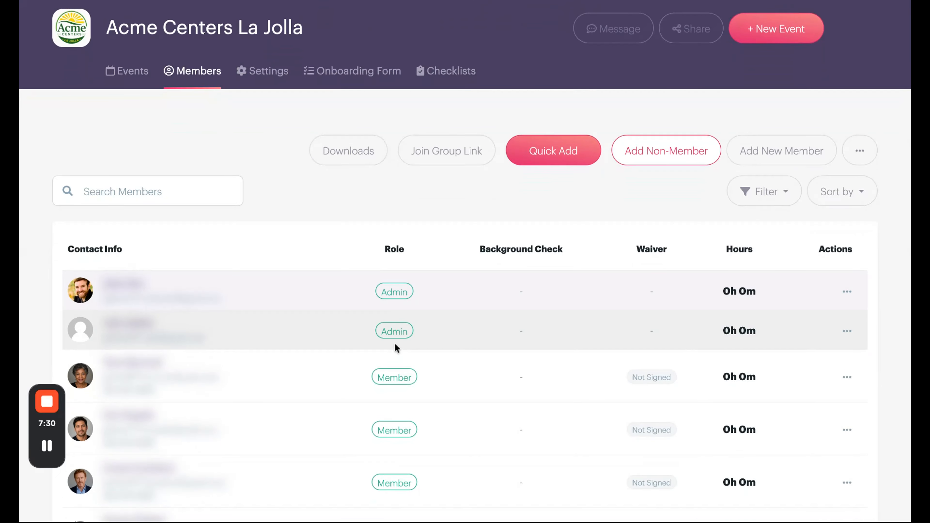
pyautogui.scroll(-2, 395, 343)
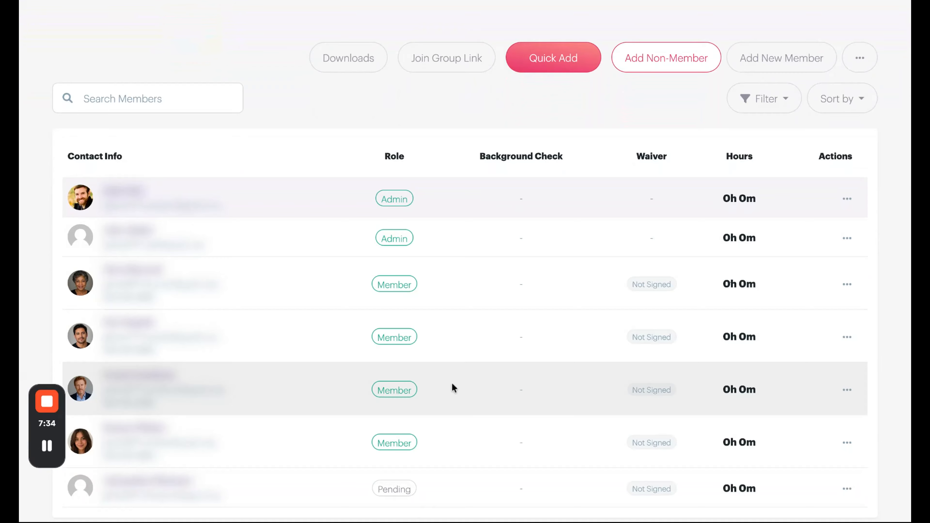
pyautogui.scroll(-3, 452, 382)
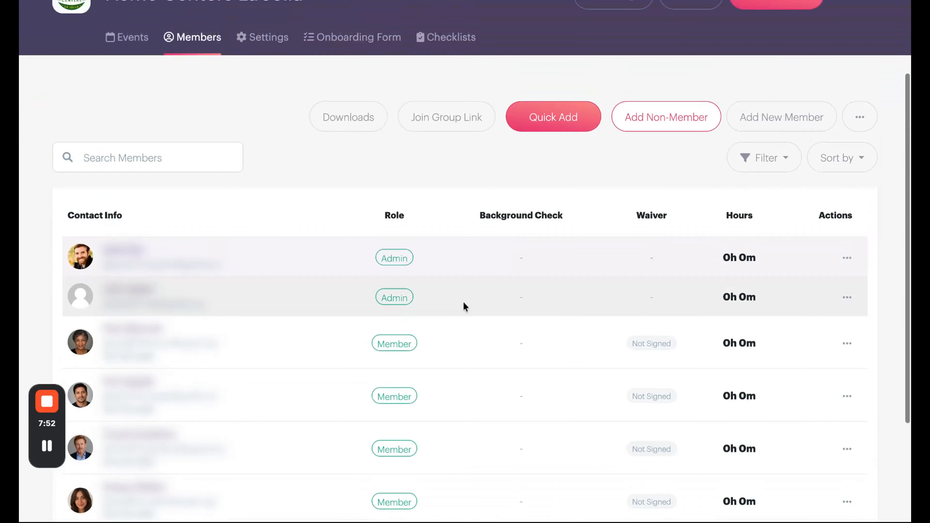
pyautogui.scroll(-4, 463, 304)
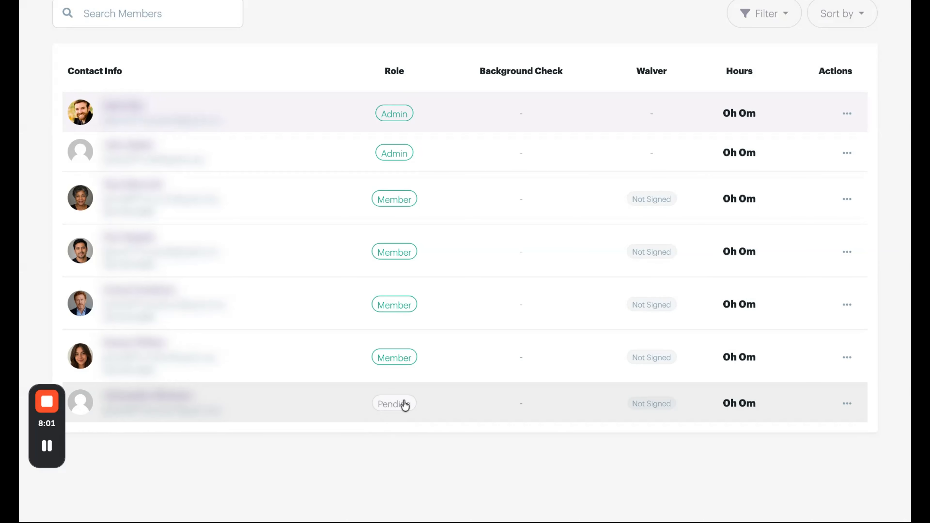
pyautogui.click(847, 404)
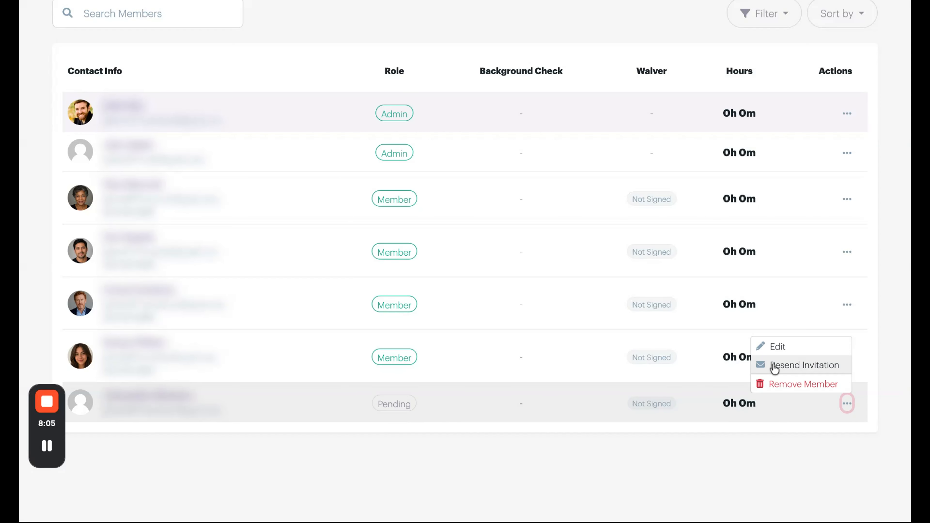
pyautogui.scroll(7, 511, 336)
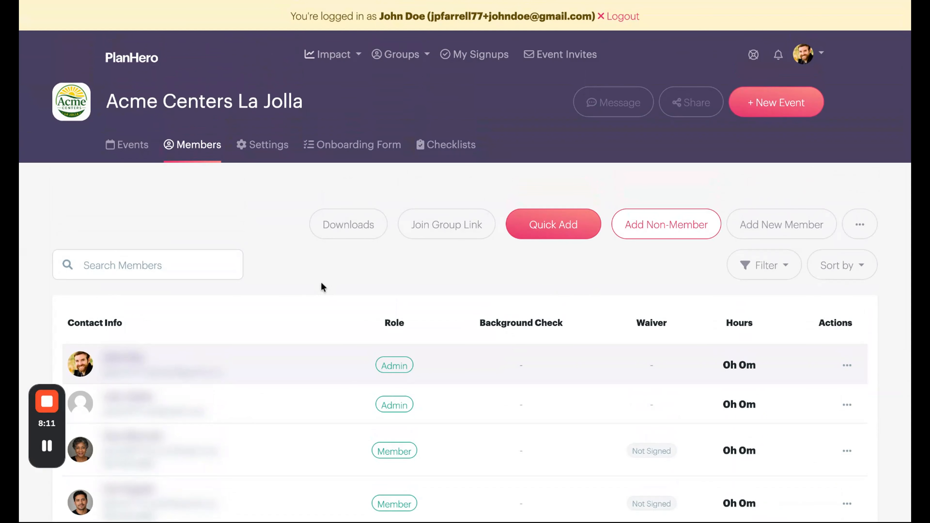
# Reopen and close the Add Members form, and show the option to send invitations to all pending members
pyautogui.click(564, 231)
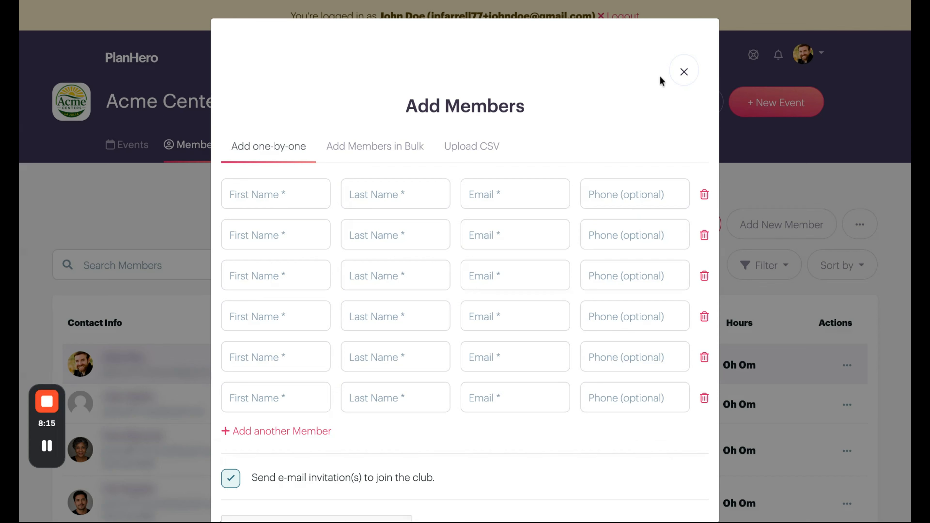
pyautogui.click(683, 74)
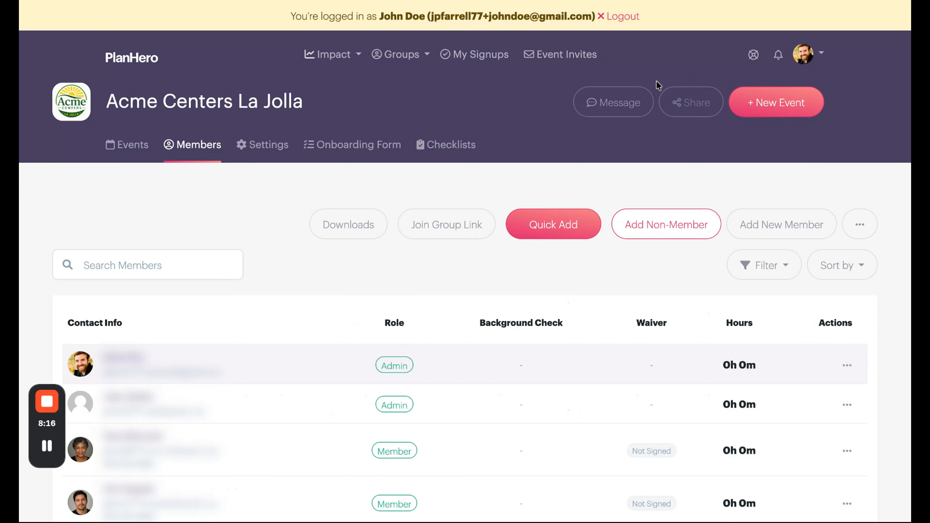
pyautogui.click(861, 227)
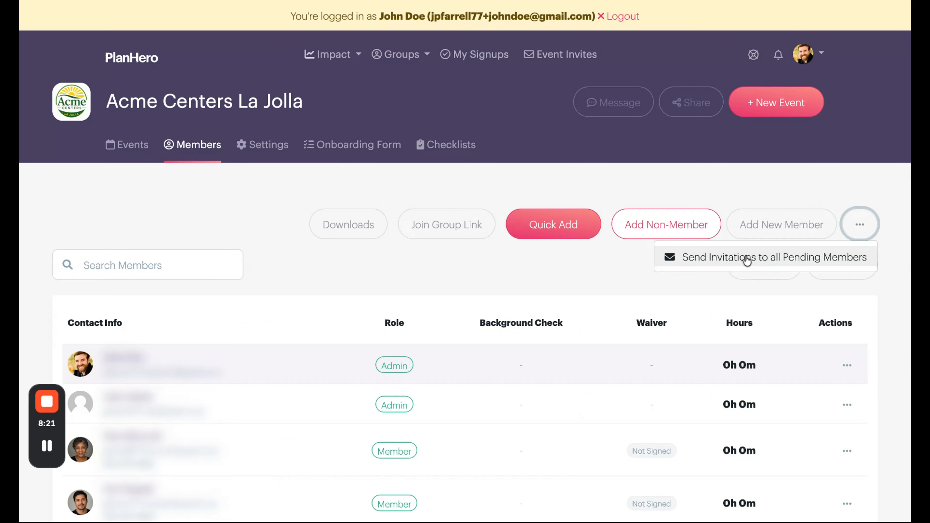
pyautogui.scroll(-6, 438, 298)
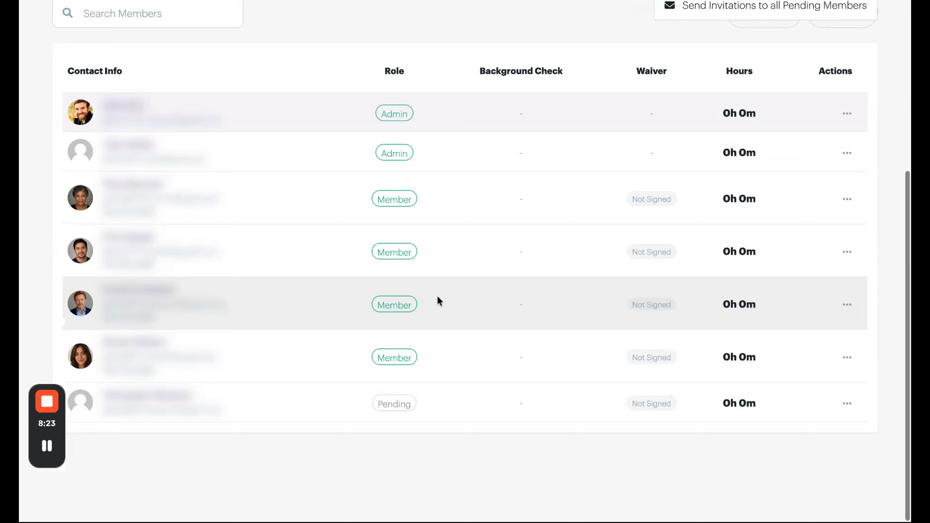
pyautogui.scroll(6, 437, 297)
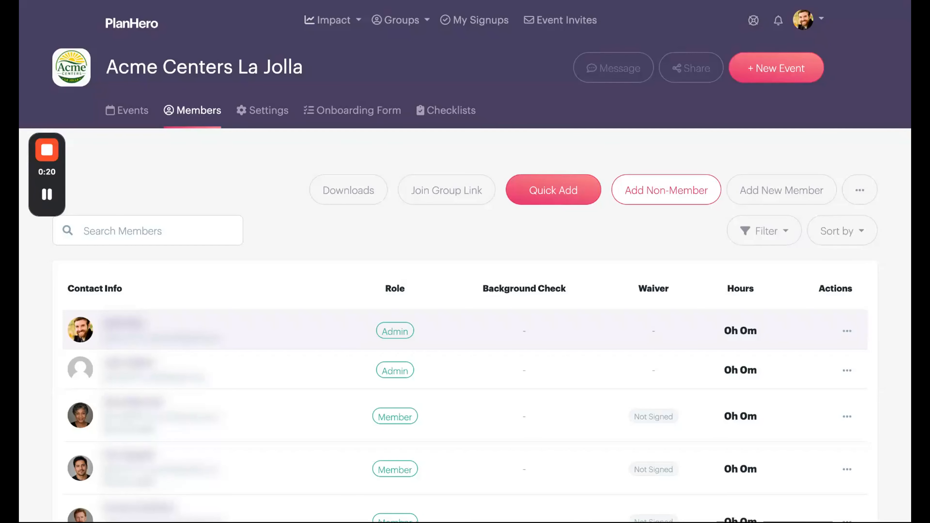
# Approve the prospective member marked "Approve?" in the Acme Centers La Jolla member list
pyautogui.scroll(-9, 465, 234)
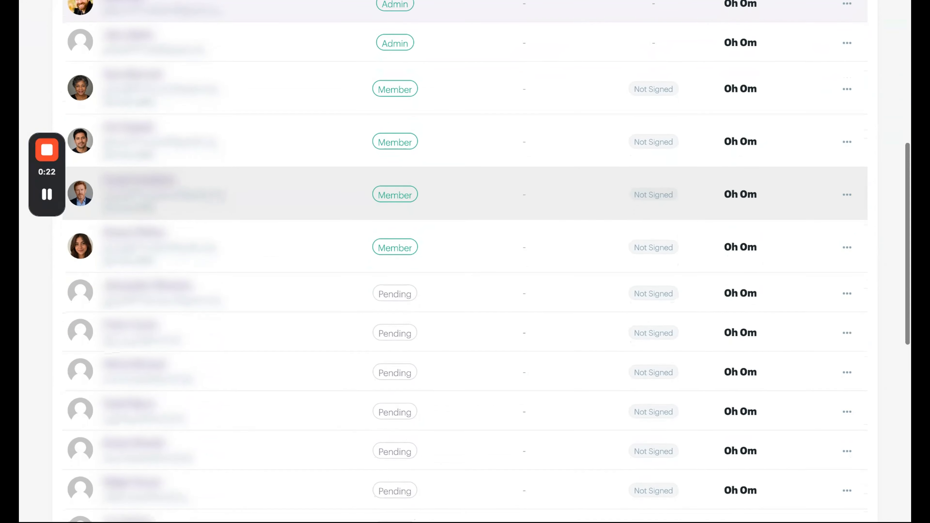
pyautogui.scroll(-9, 465, 235)
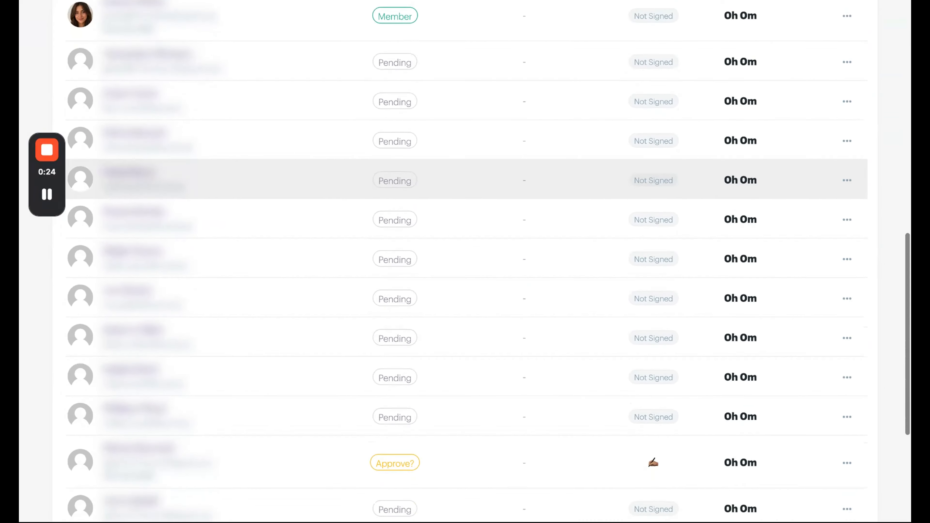
pyautogui.scroll(-2, 465, 257)
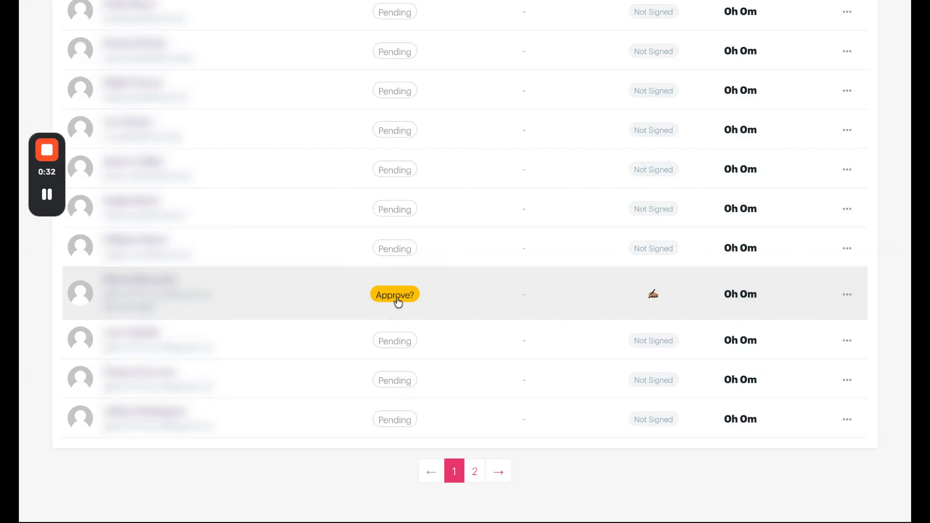
pyautogui.click(847, 296)
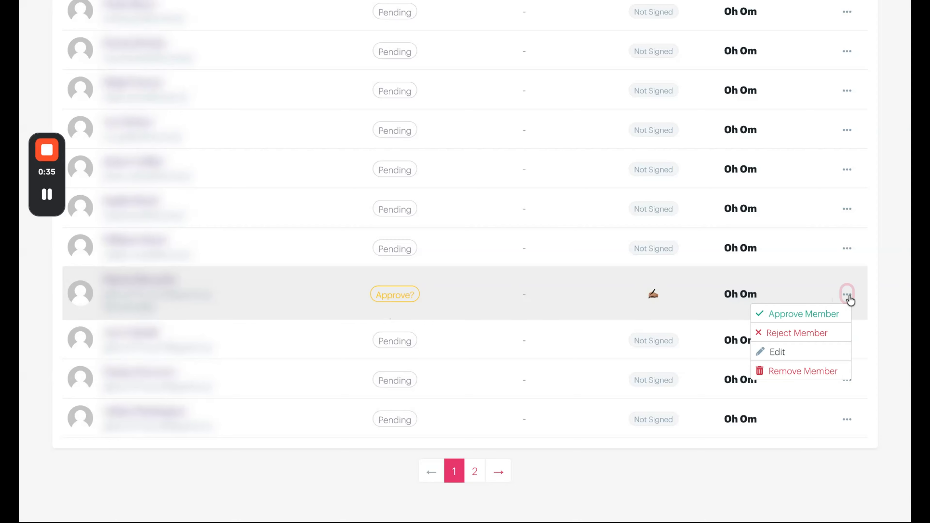
pyautogui.click(808, 317)
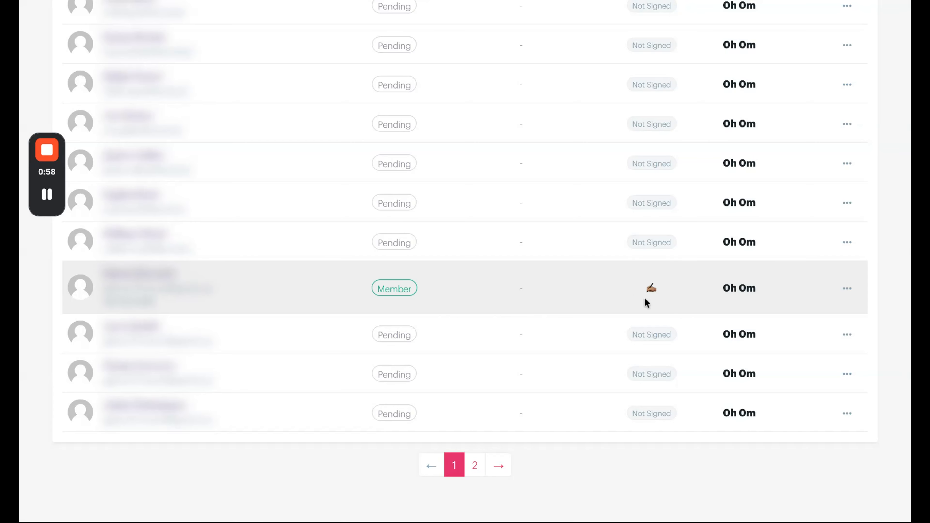
# Open the newly approved member's profile for editing and view the waiver status of the signed forms
pyautogui.click(847, 290)
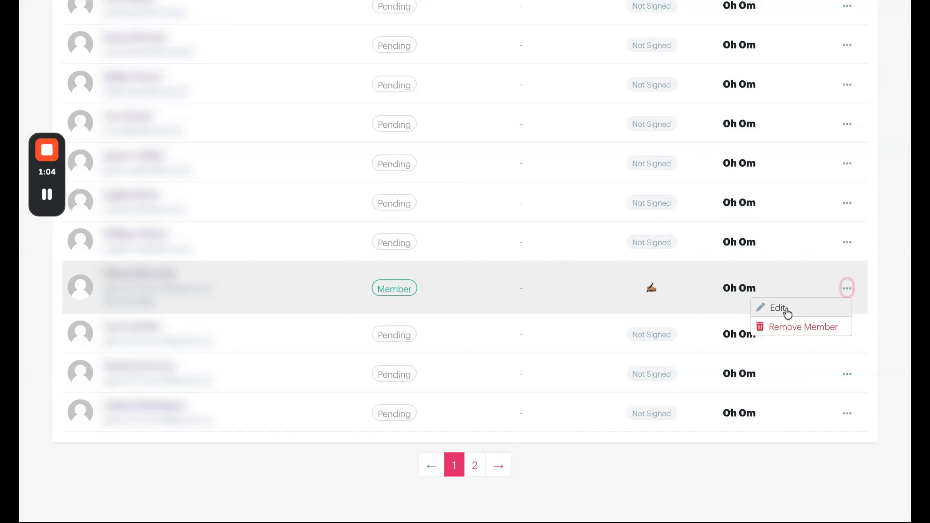
pyautogui.click(786, 309)
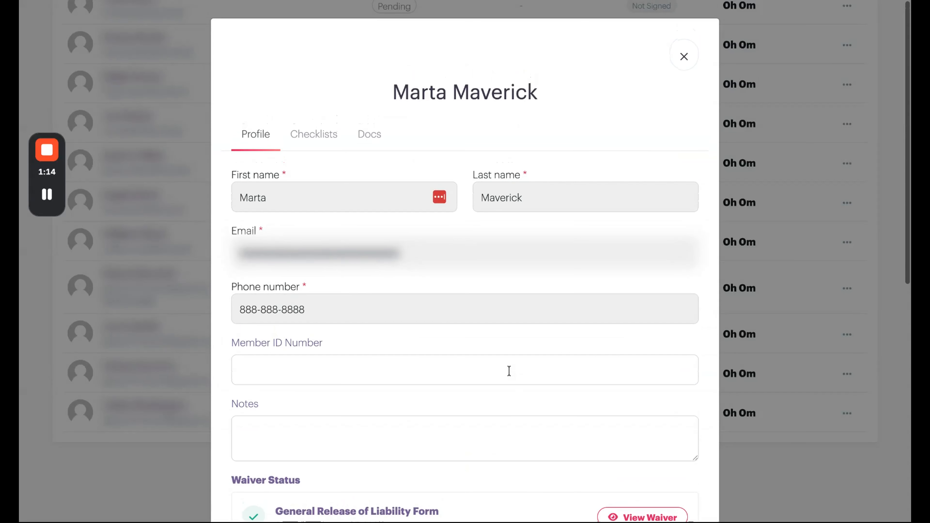
pyautogui.scroll(-5, 509, 371)
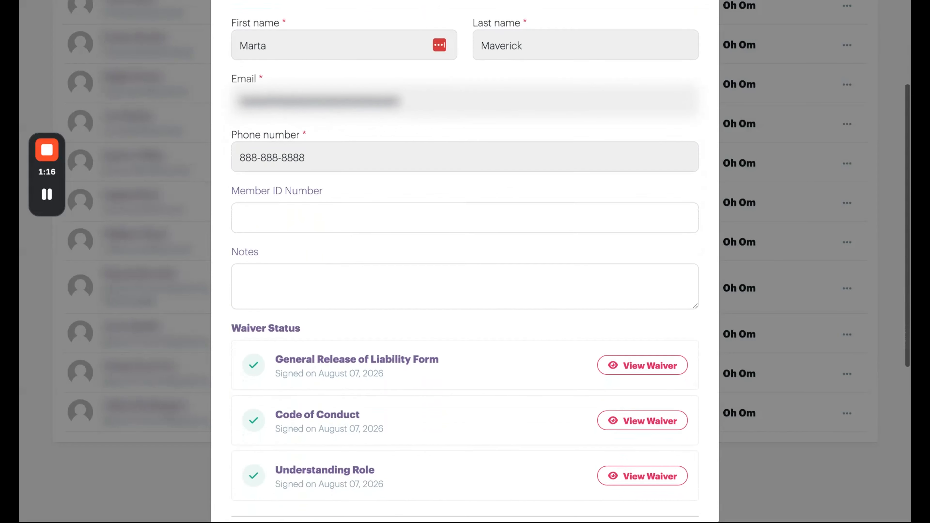
# View the member's signed General Release of Liability Form with its signature and close the waiver
pyautogui.scroll(-3, 279, 277)
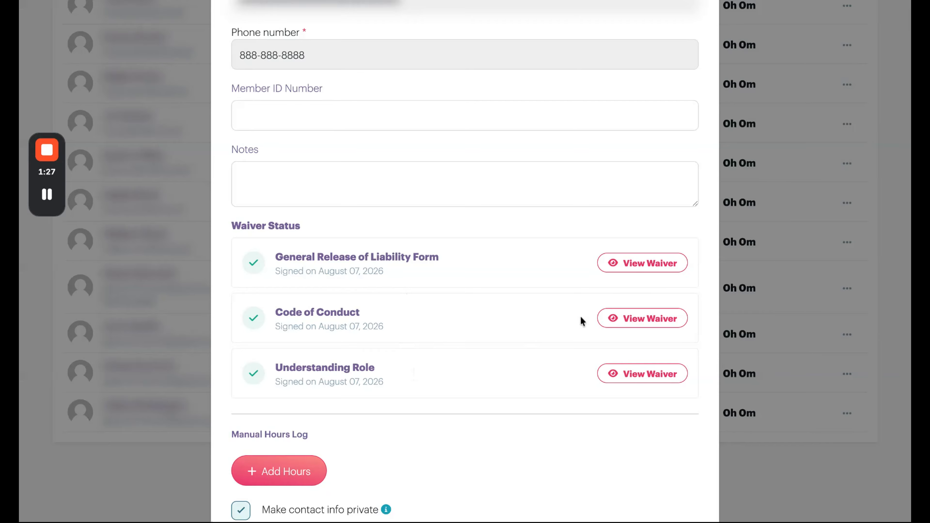
pyautogui.click(642, 265)
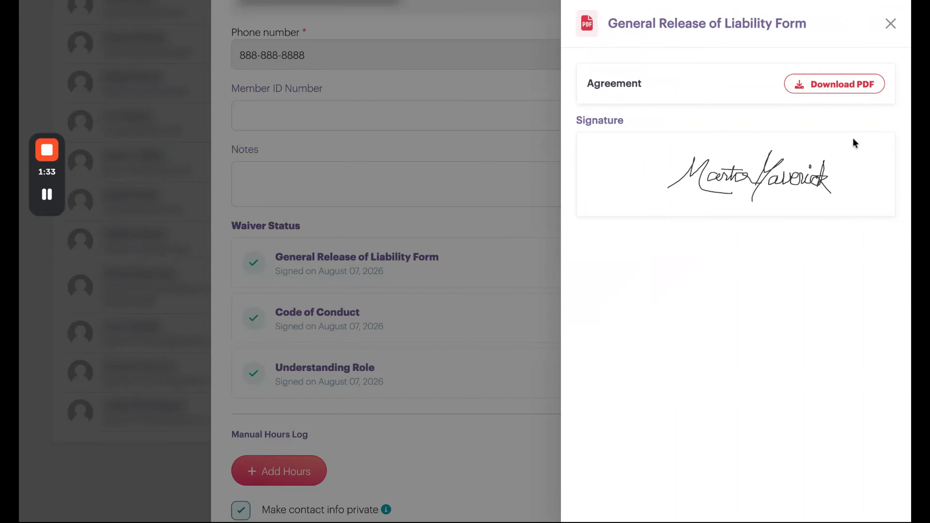
pyautogui.click(891, 24)
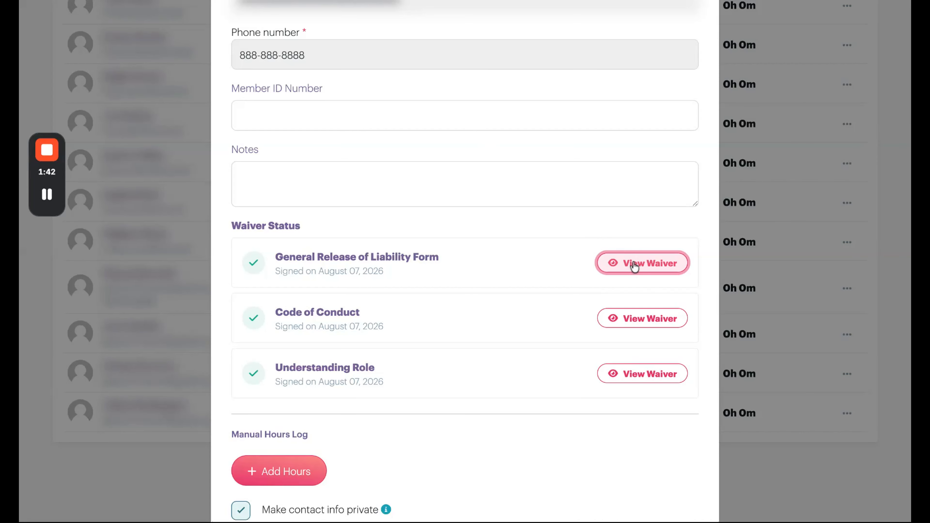
# Add an entry to the member's manual hours log with 2 hours worked on 07/29/2026
pyautogui.scroll(-5, 516, 240)
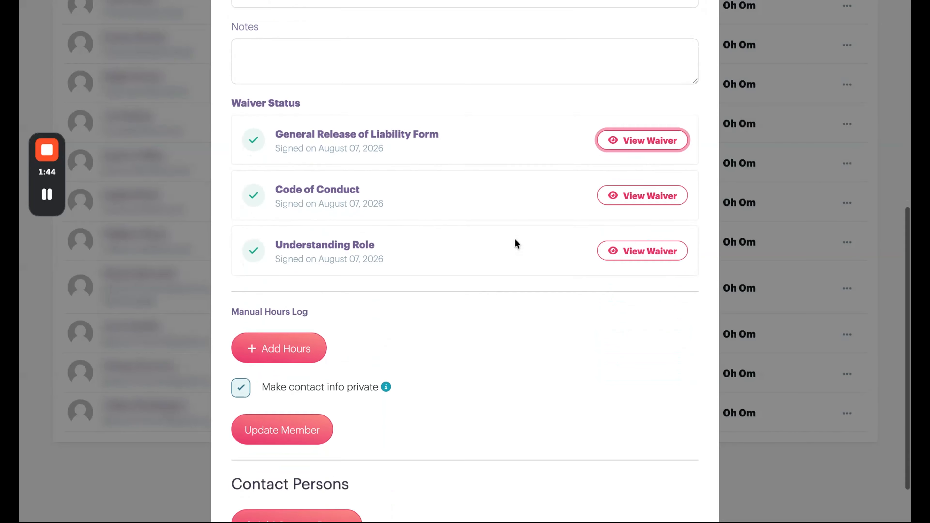
pyautogui.click(275, 291)
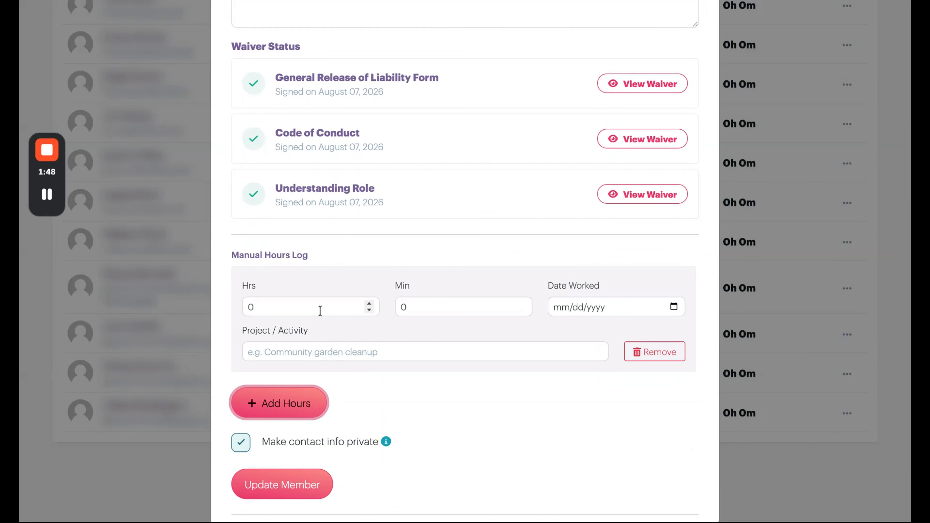
pyautogui.click(369, 302)
pyautogui.click(369, 302)
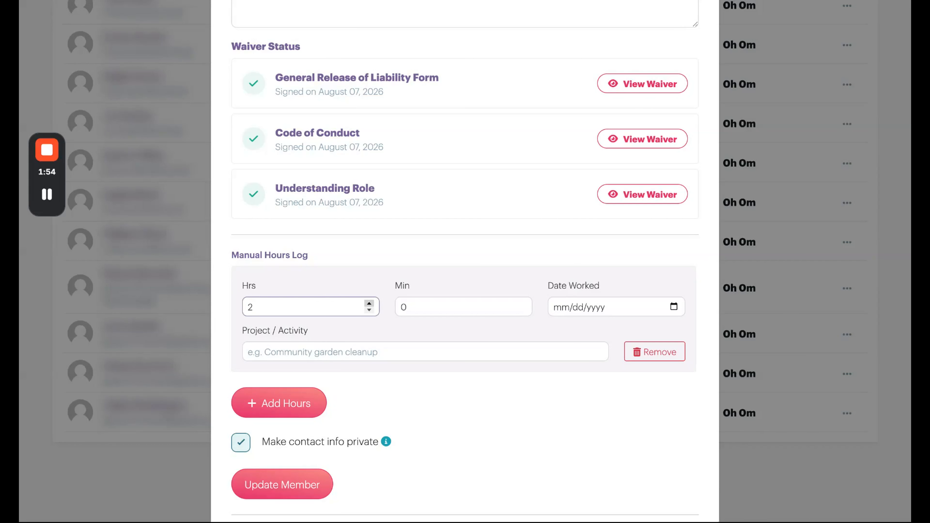
pyautogui.click(612, 308)
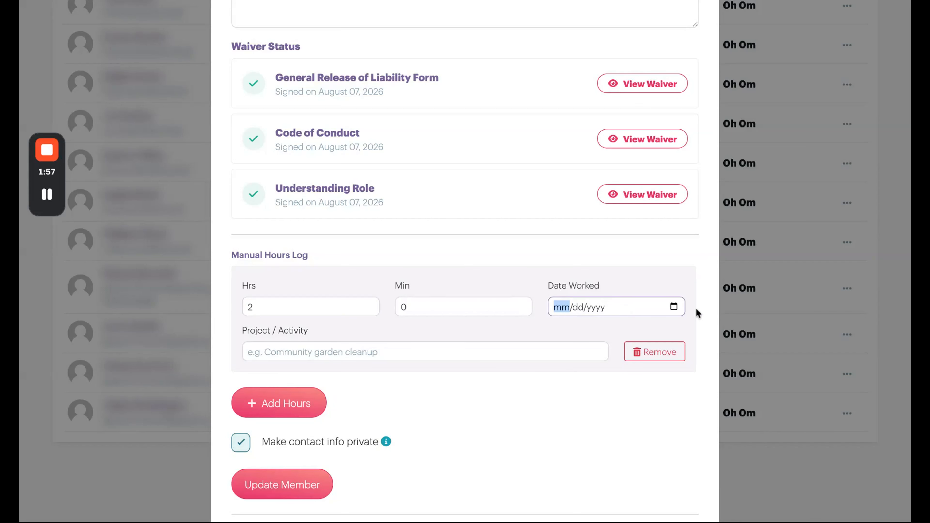
pyautogui.click(674, 307)
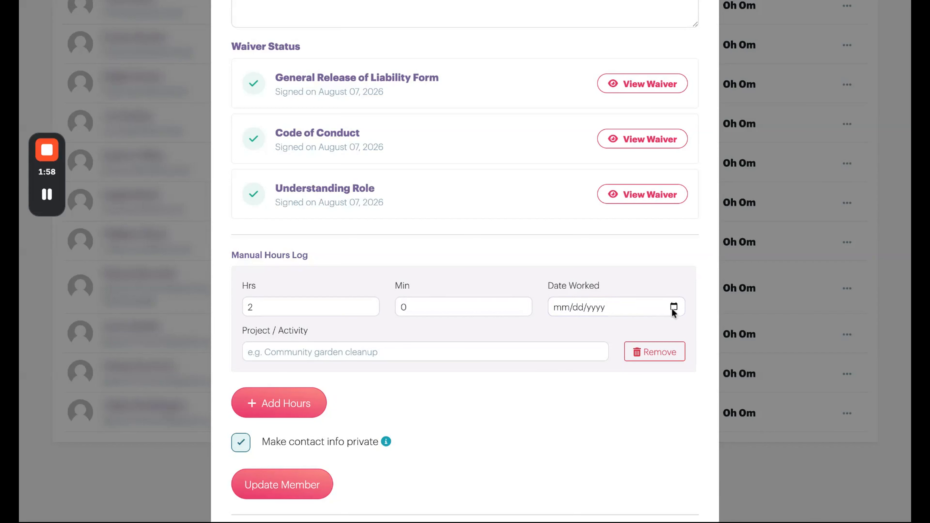
pyautogui.click(663, 320)
pyautogui.click(258, 353)
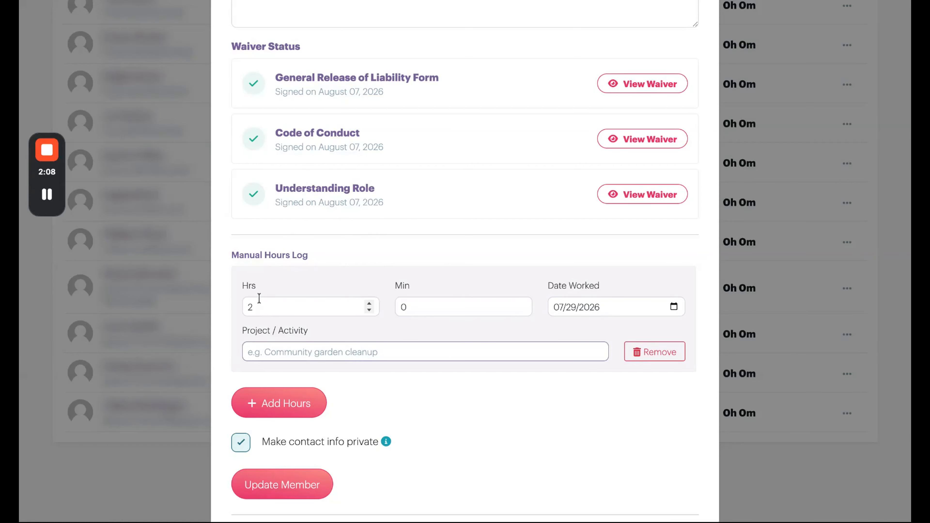
# Show the explanation of the option that makes the member's contact info private
pyautogui.scroll(-3, 258, 298)
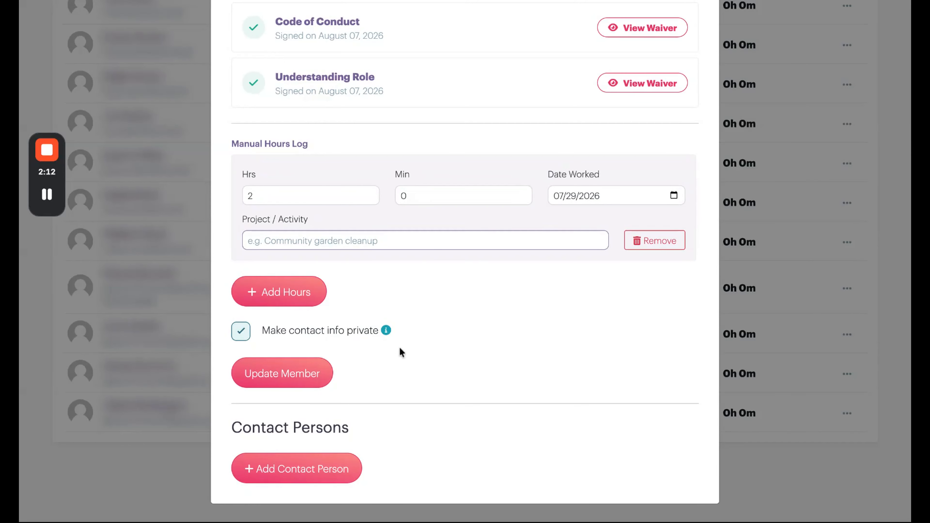
pyautogui.moveTo(386, 331)
pyautogui.scroll(1, 545, 417)
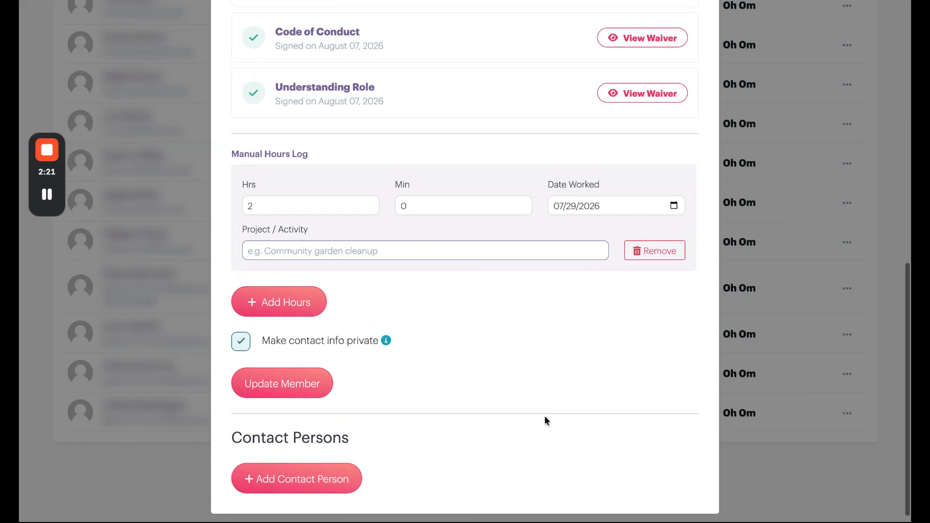
# Start a new contact person for the member and review the relationship type, name, email and phone fields
pyautogui.scroll(-1, 545, 418)
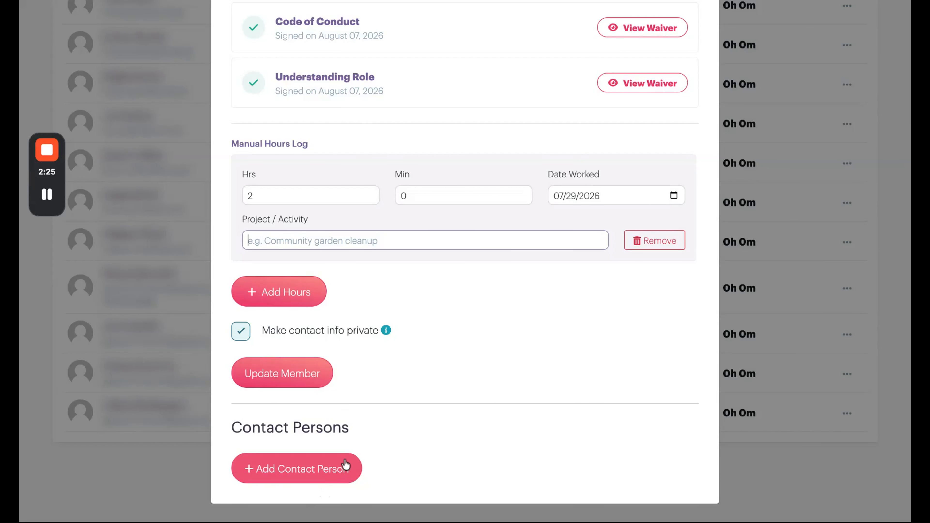
pyautogui.click(335, 466)
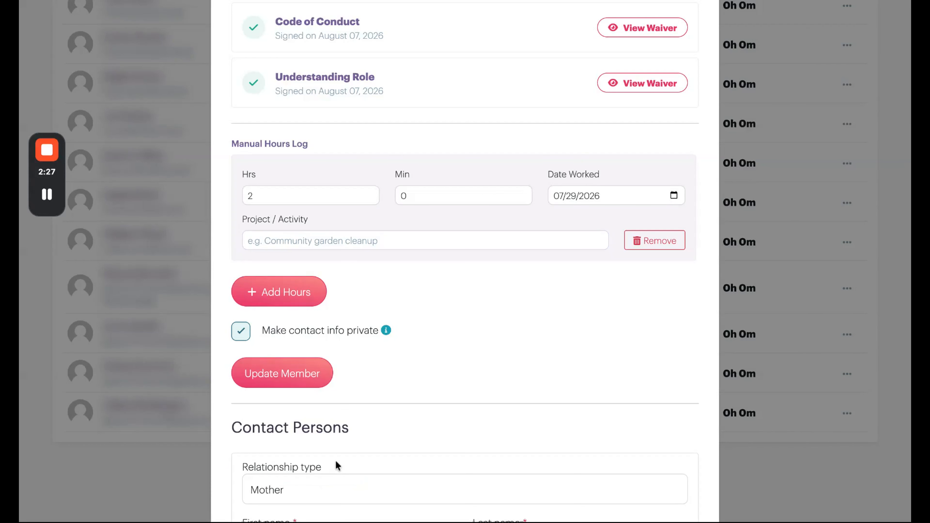
pyautogui.scroll(-5, 365, 451)
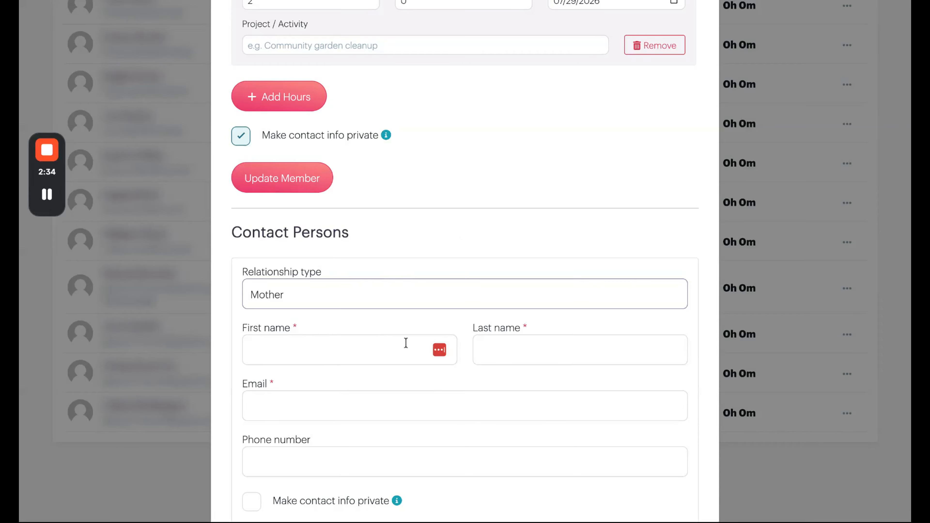
pyautogui.scroll(-3, 390, 374)
pyautogui.scroll(4, 391, 373)
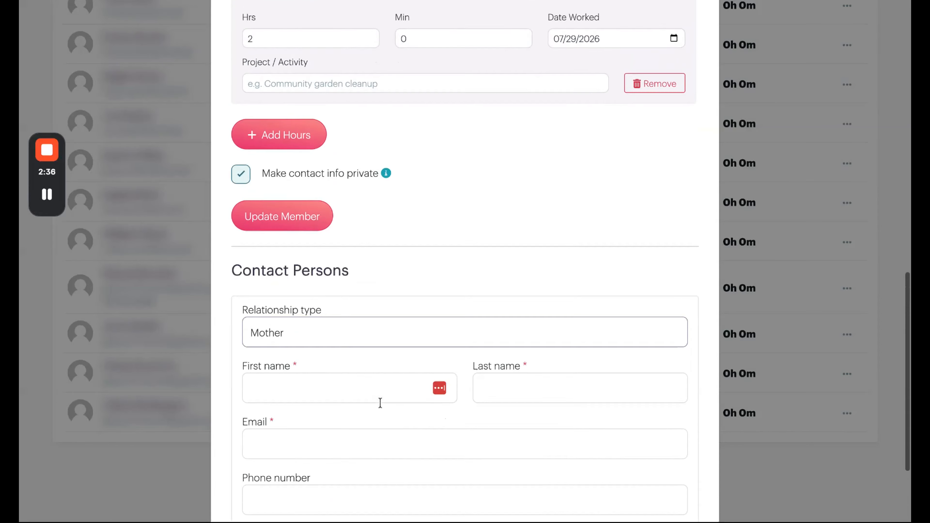
# In the member's checklists, mark Annual CPR Training as Completed with the completion date Aug 7, 2026
pyautogui.scroll(15, 614, 442)
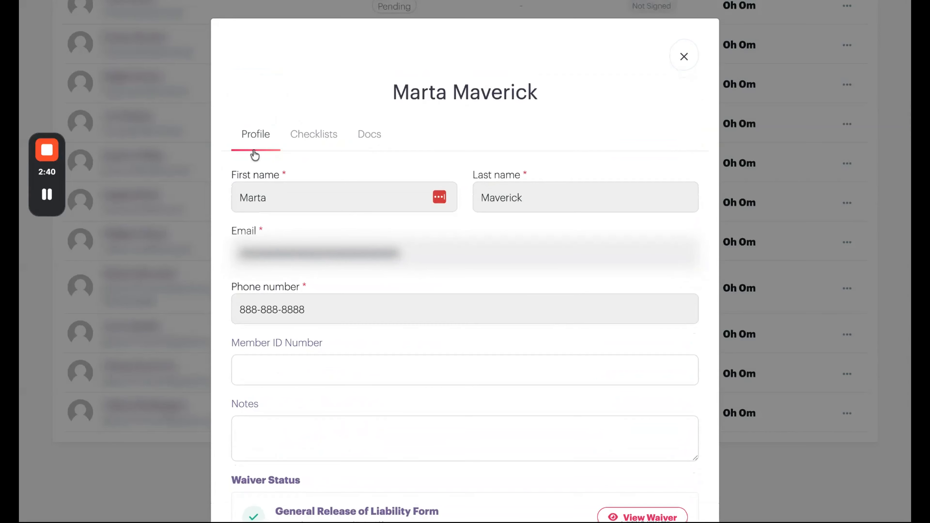
pyautogui.click(315, 137)
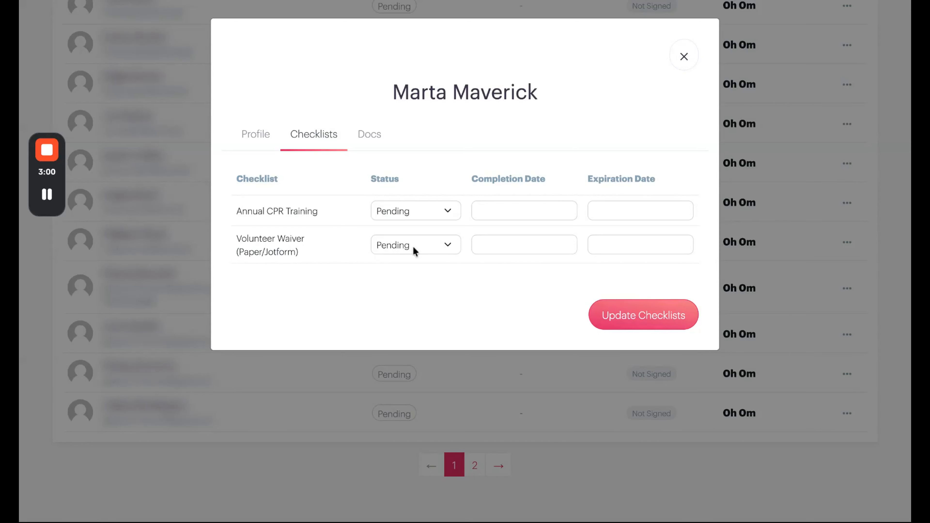
pyautogui.click(631, 206)
pyautogui.click(454, 210)
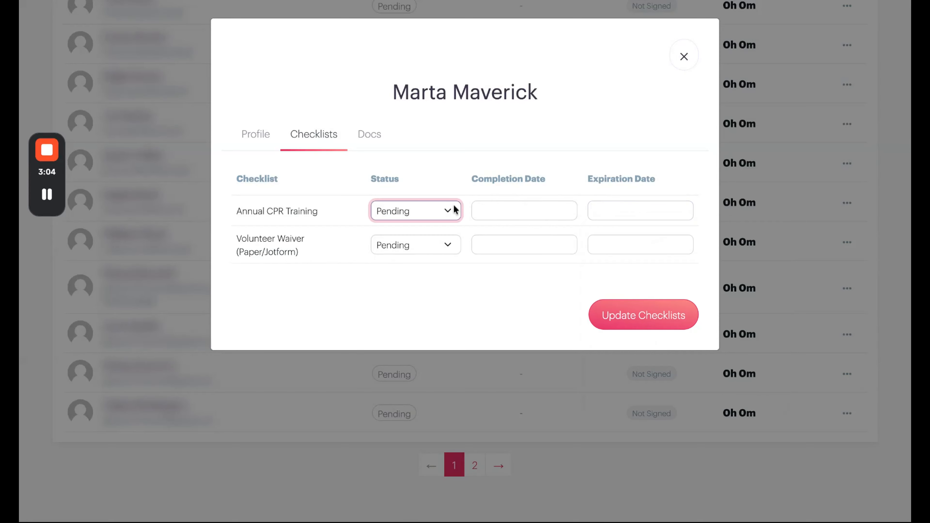
pyautogui.click(454, 210)
pyautogui.click(504, 204)
pyautogui.click(625, 300)
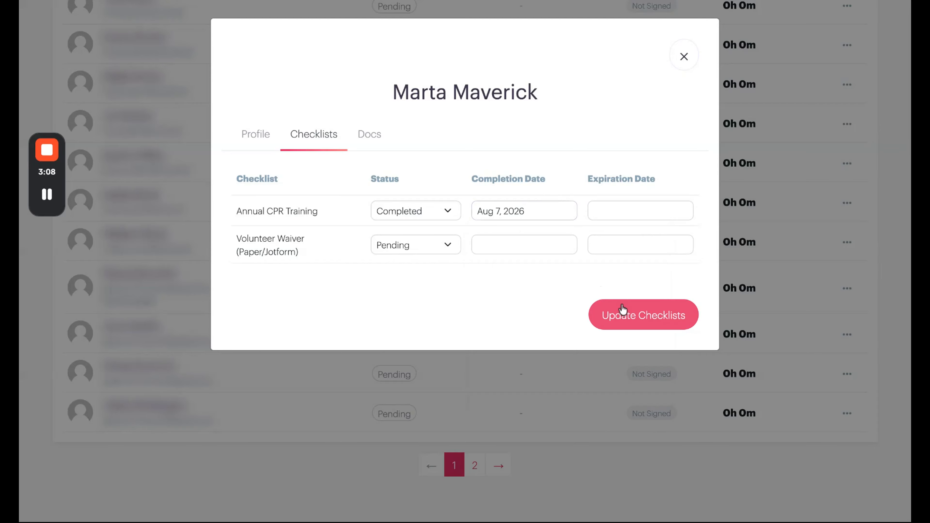
# Choose an expiration date for the member's Annual CPR Training
pyautogui.click(642, 209)
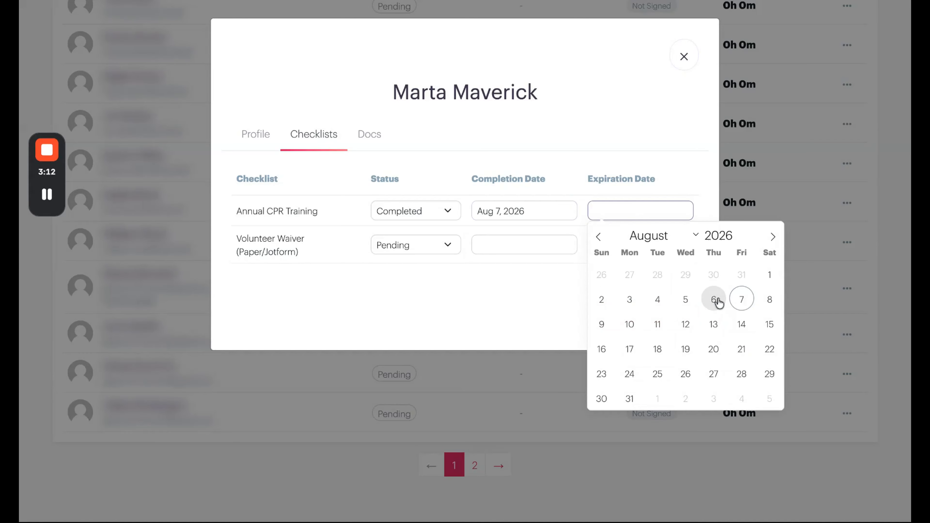
pyautogui.click(743, 233)
pyautogui.click(742, 274)
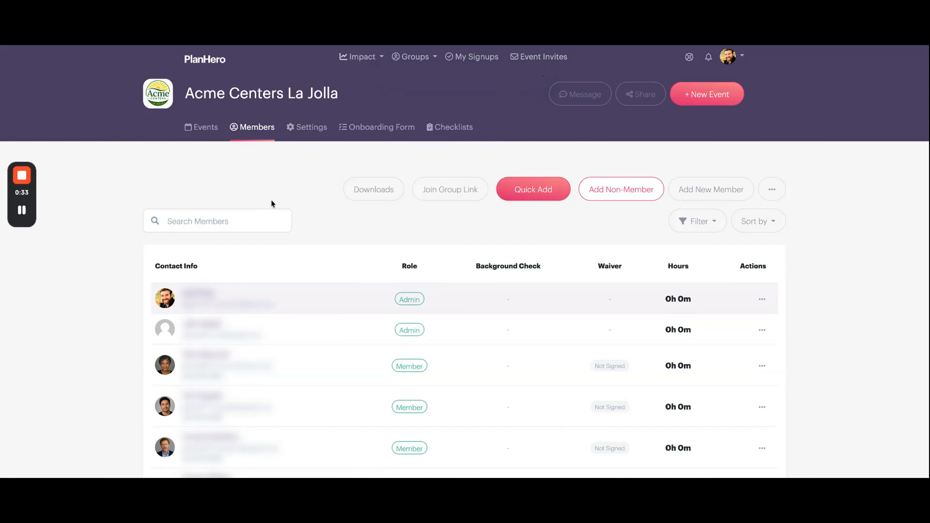
# Show the link for joining the Acme Centers La Jolla group and the Impact options, including Account Onboarding Form
pyautogui.click(524, 189)
pyautogui.click(443, 195)
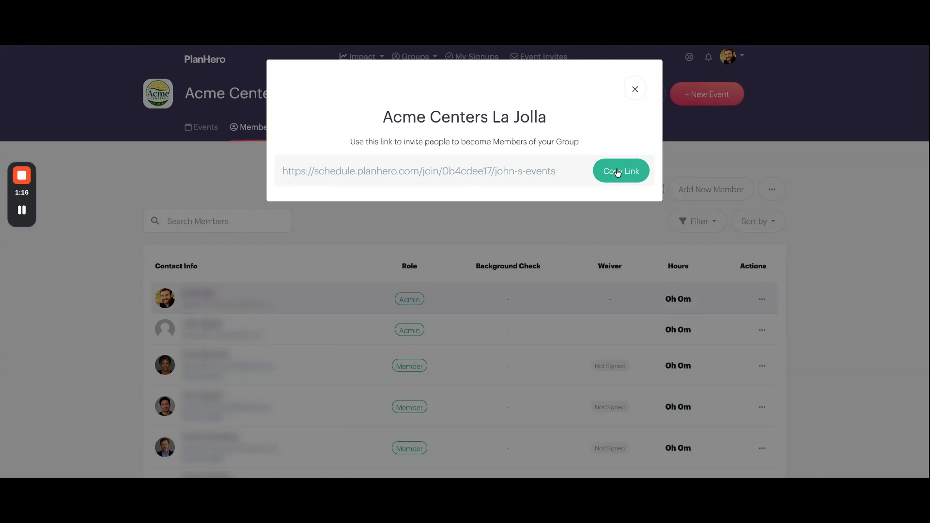
pyautogui.click(634, 90)
pyautogui.click(346, 56)
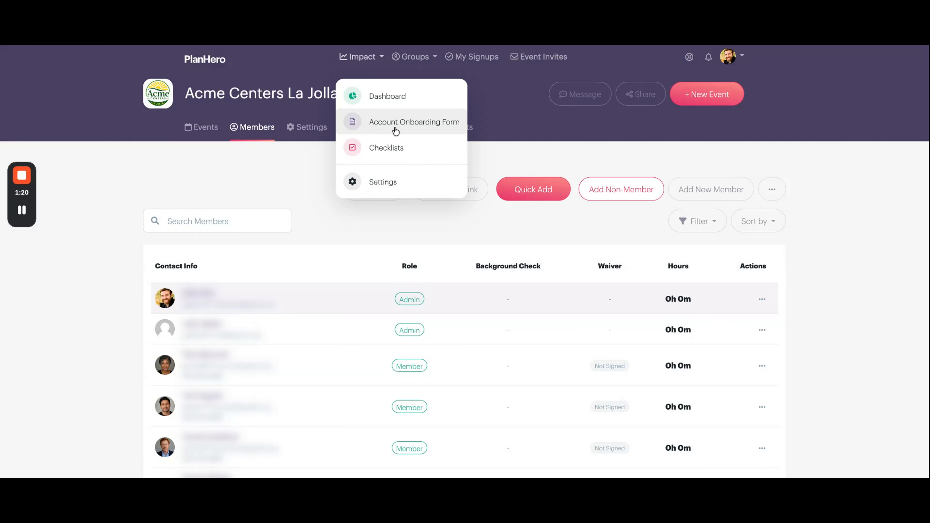
pyautogui.click(275, 183)
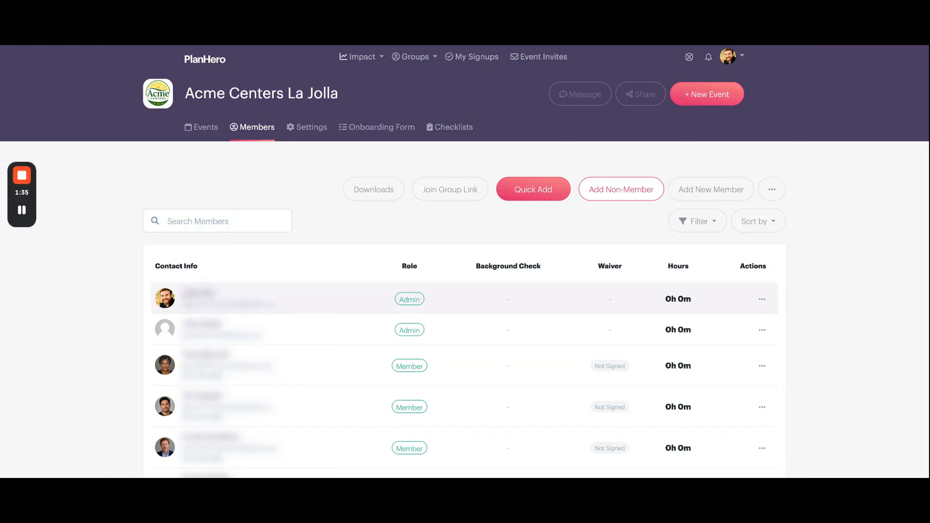
# Review the Add Members form and the CSV download choices for group members, closing each one
pyautogui.click(539, 190)
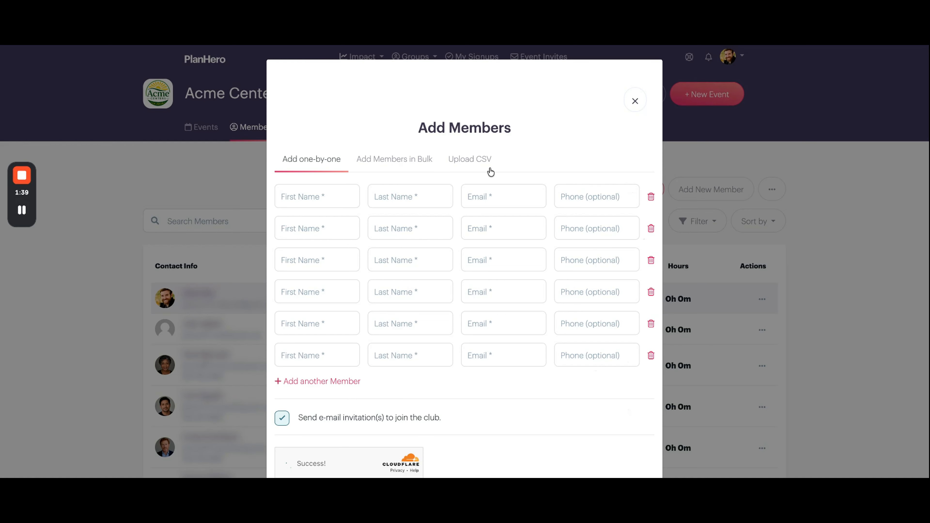
pyautogui.click(635, 101)
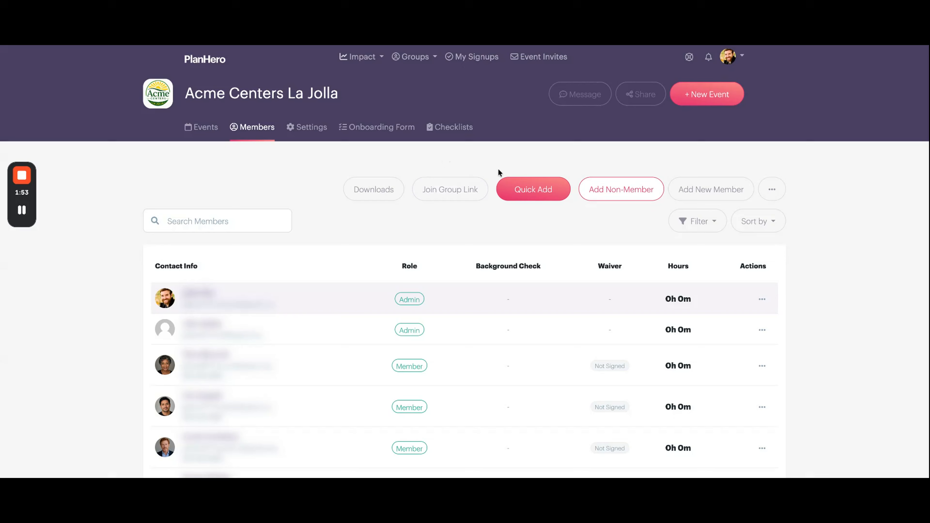
pyautogui.click(357, 194)
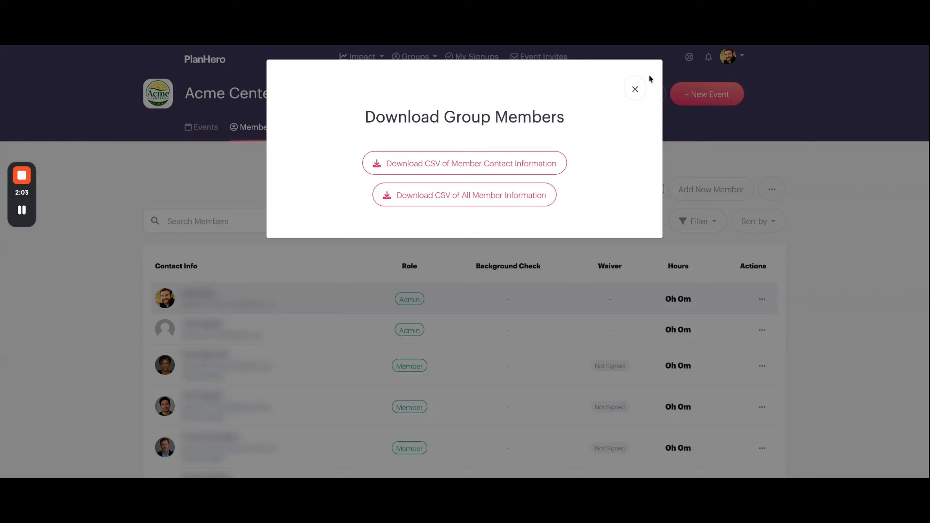
pyautogui.click(636, 88)
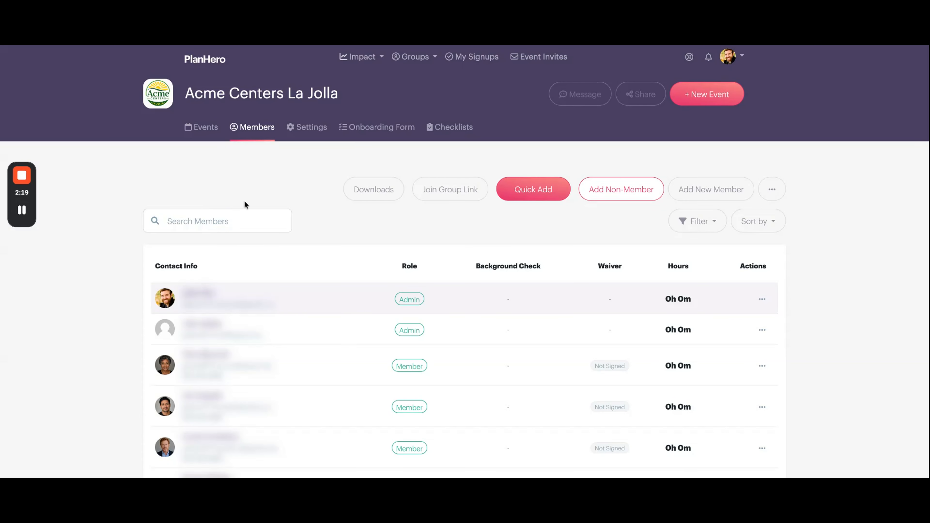
# Review the Add Non-Member Participant form, including its Log Hours fields, and close it without adding anyone
pyautogui.click(598, 189)
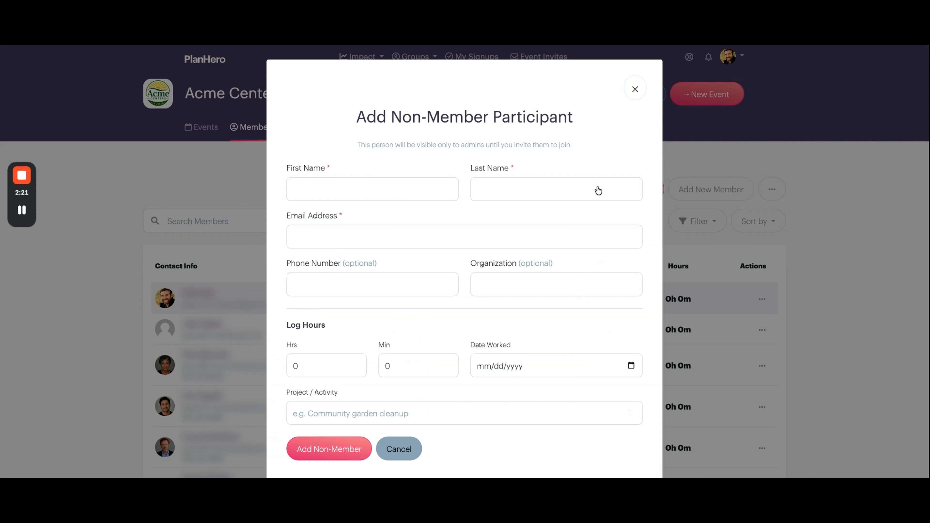
pyautogui.scroll(-1, 422, 262)
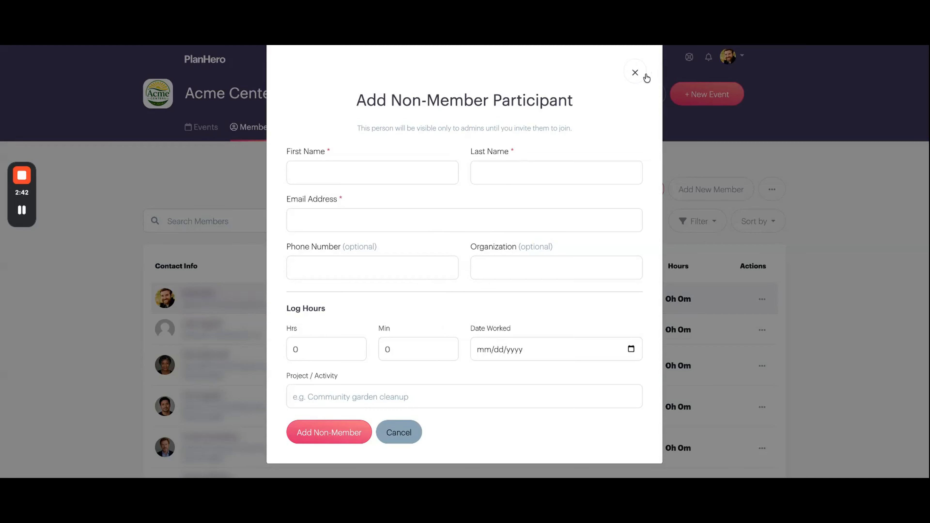
pyautogui.click(636, 73)
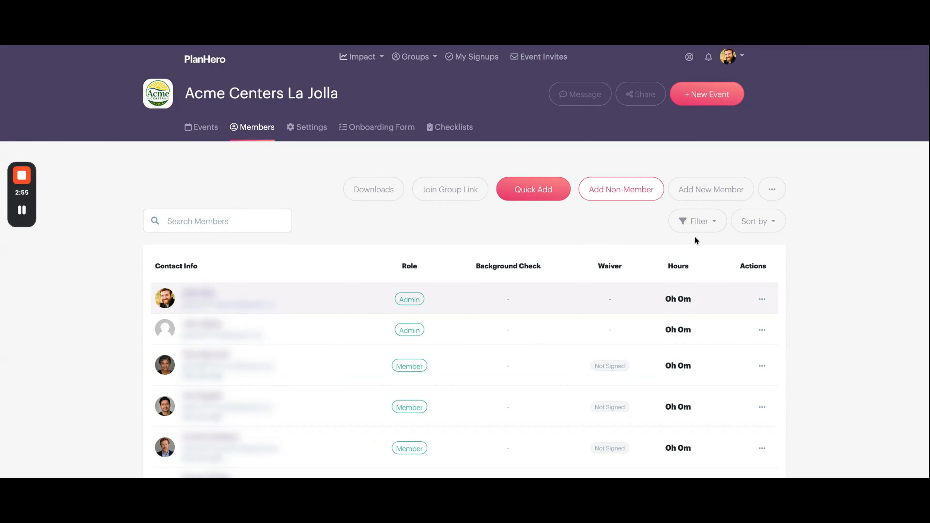
# Show the role and status filters and the sorting options of the member list without applying any
pyautogui.click(695, 226)
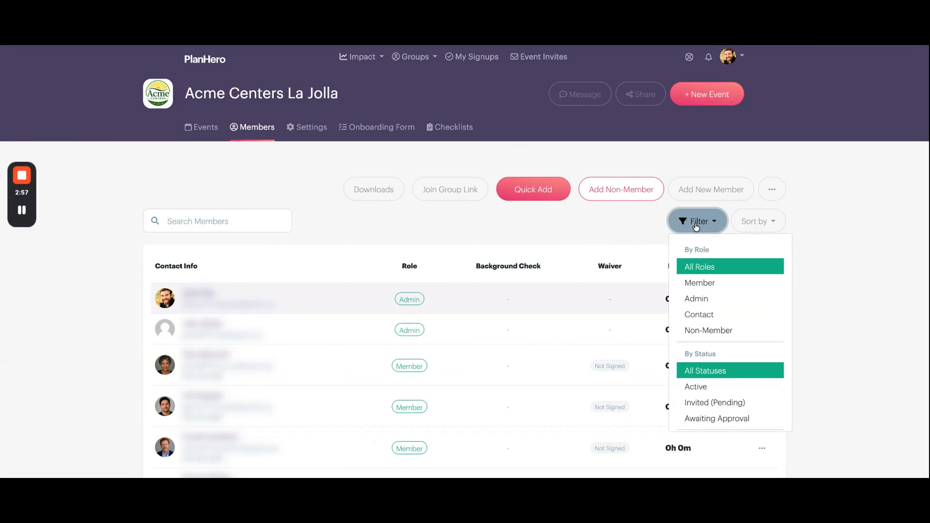
pyautogui.click(758, 221)
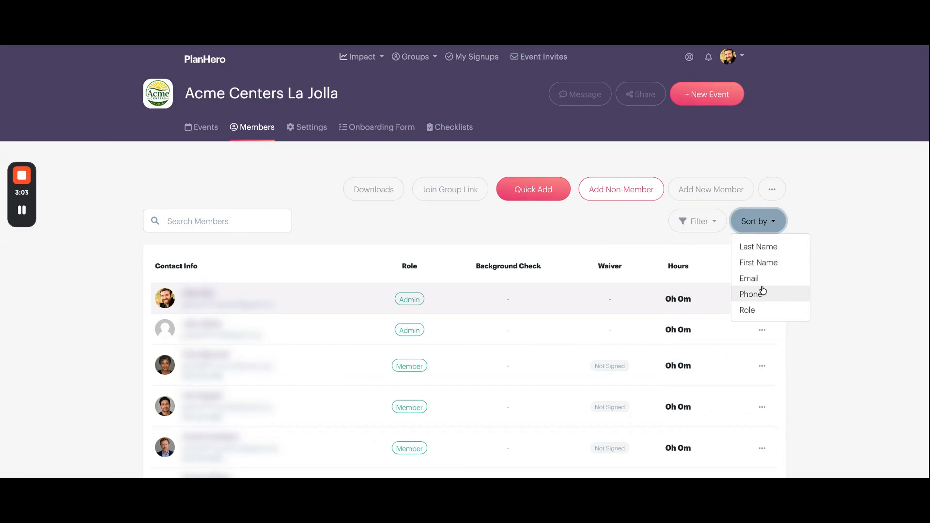
pyautogui.click(533, 228)
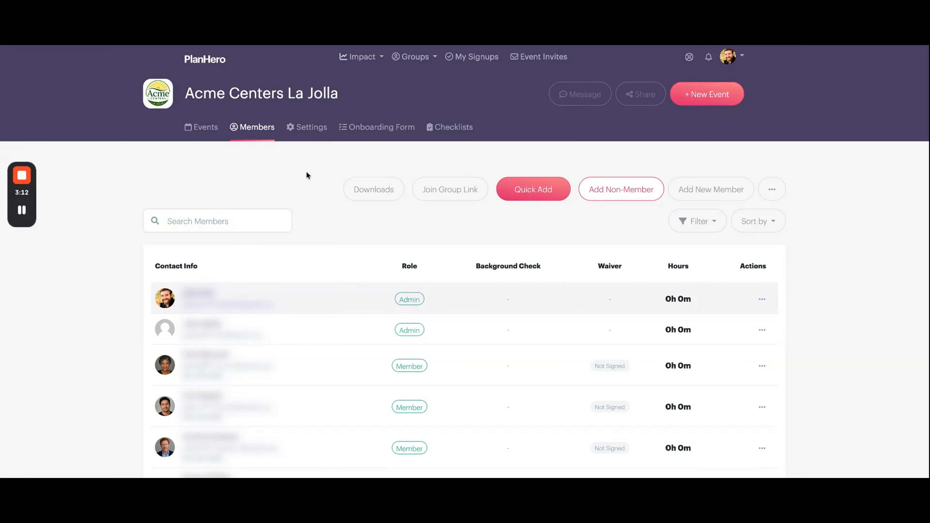